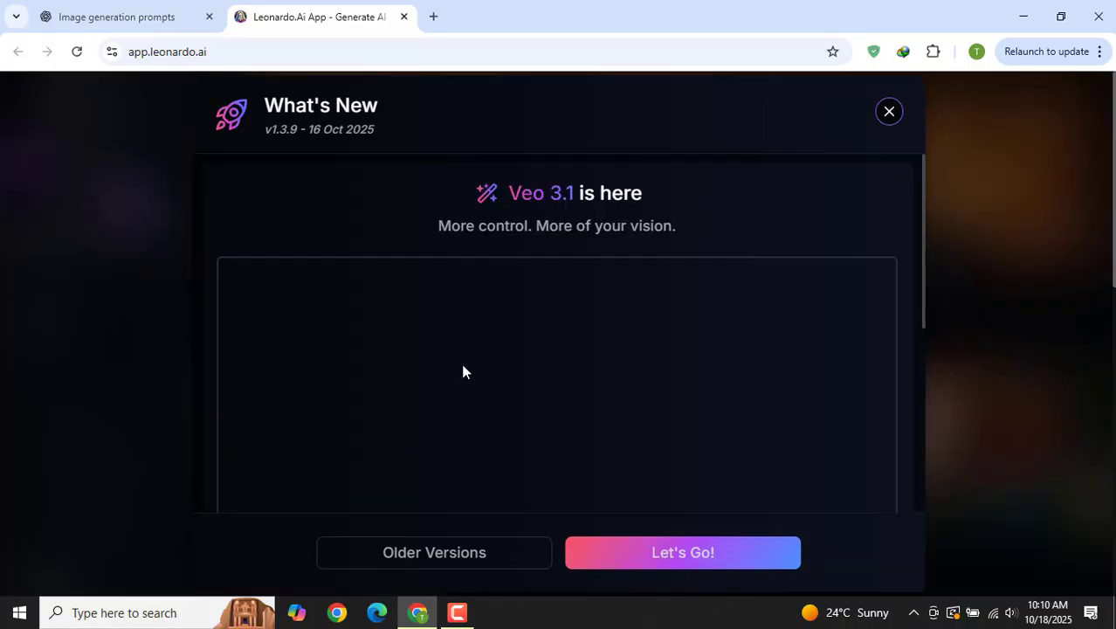
left_click(459, 612)
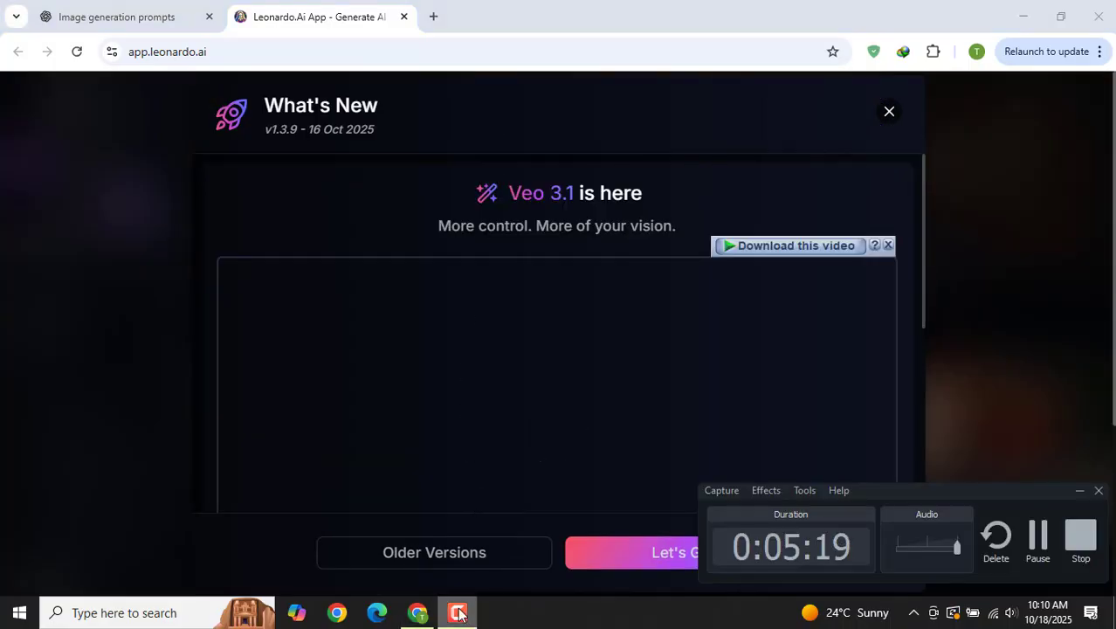
left_click(458, 613)
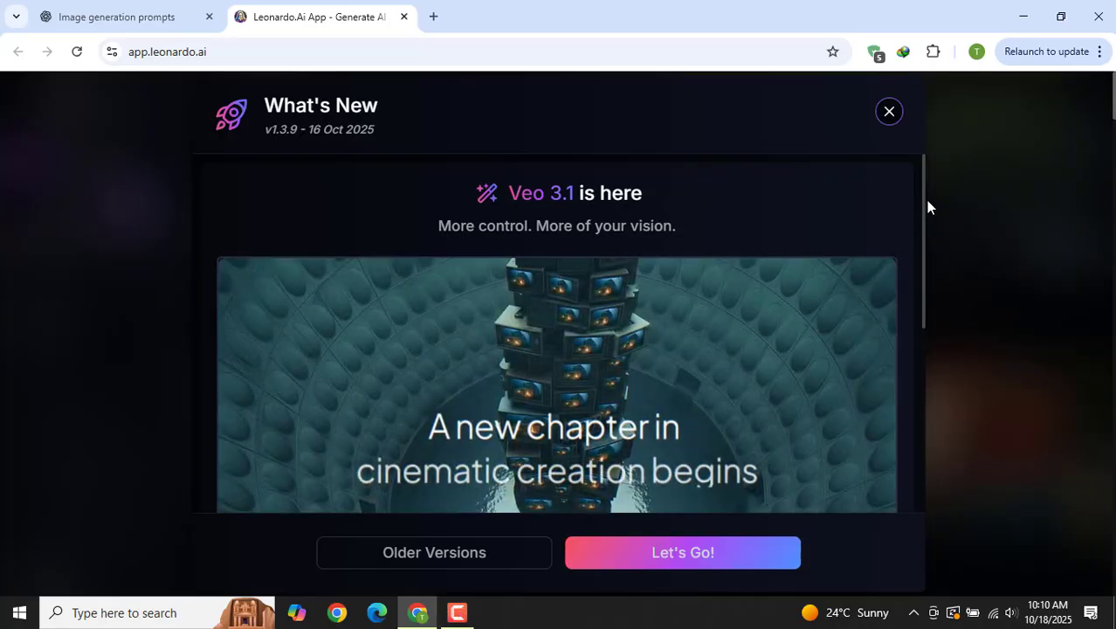
Dismiss the What's New announcement and open the AI image creation page.
left_click(888, 112)
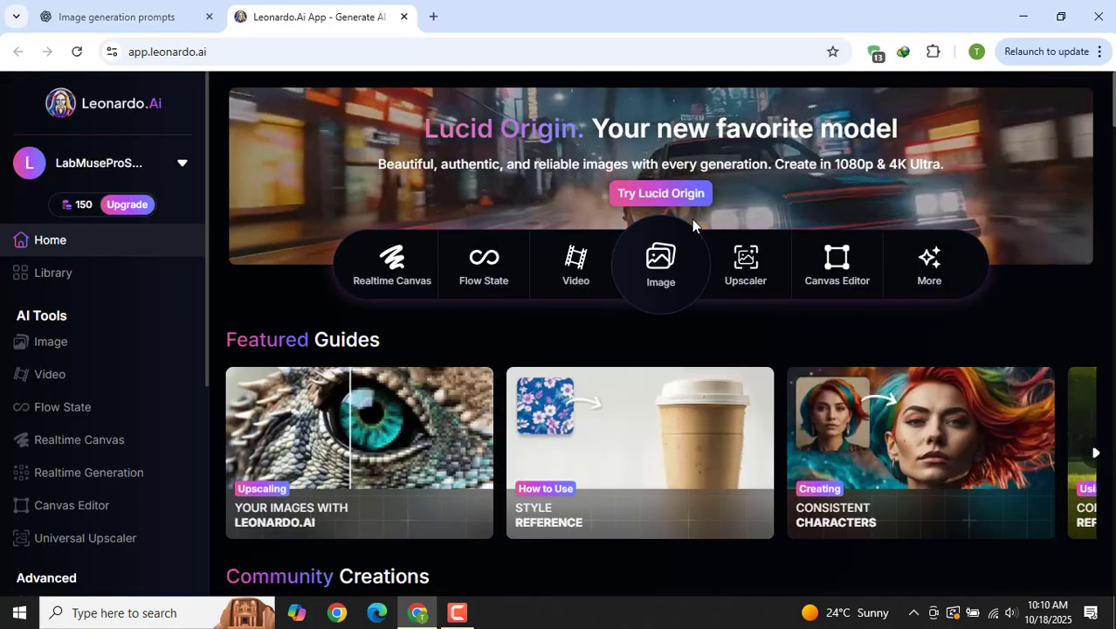
left_click(783, 179)
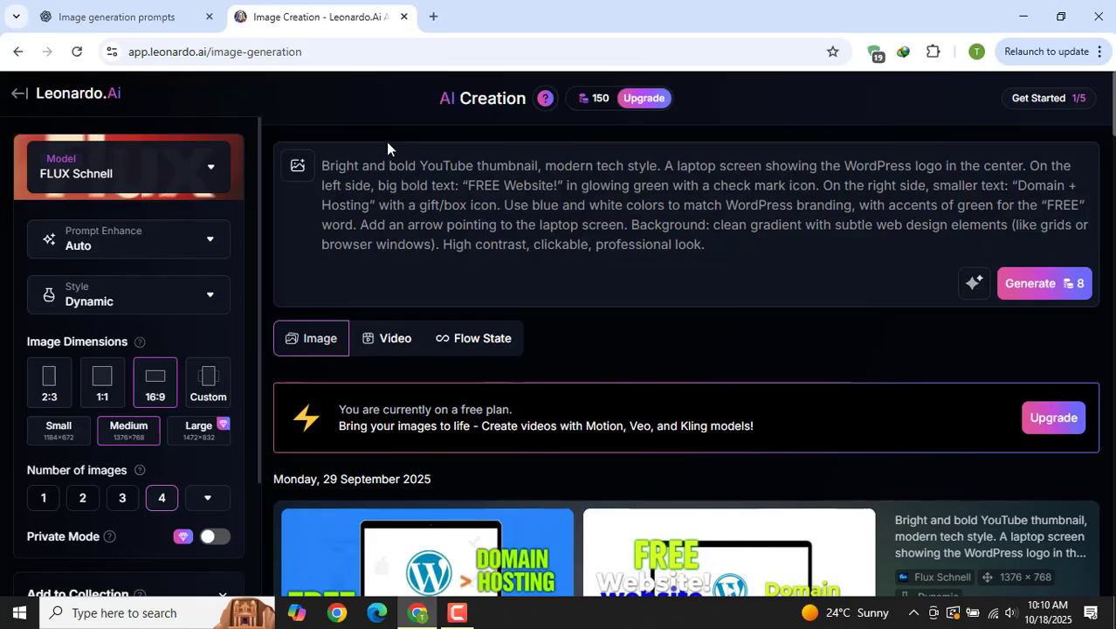
Review the available image models, prompt enhancement options and style setting, dismissing the subscription offer.
left_click(200, 185)
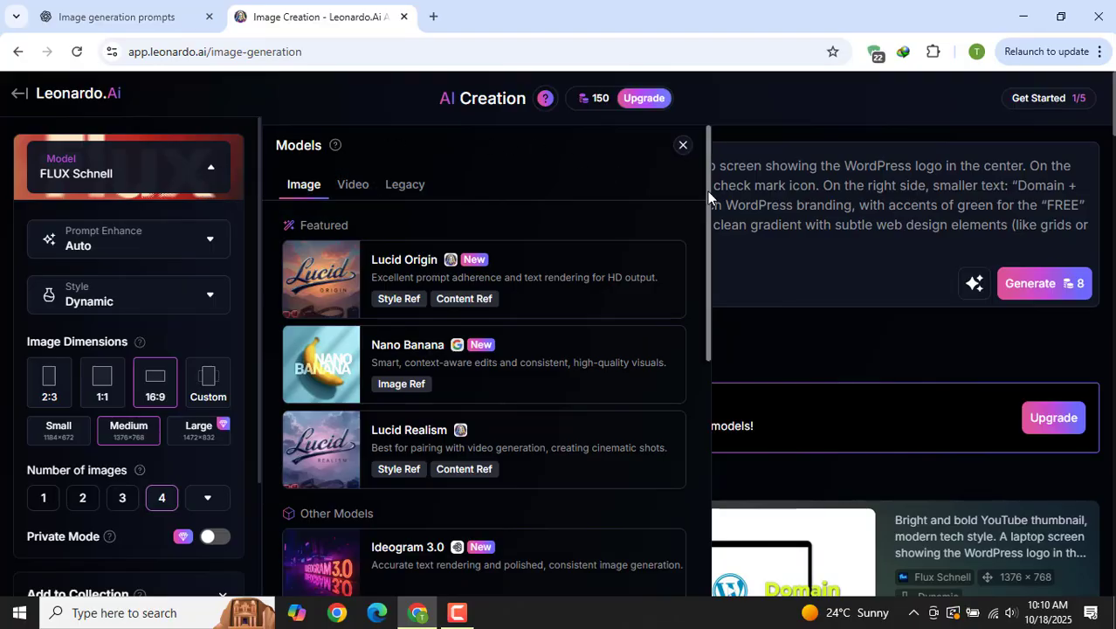
scroll(707, 192, "down", 2)
left_click_drag(707, 253, 705, 455)
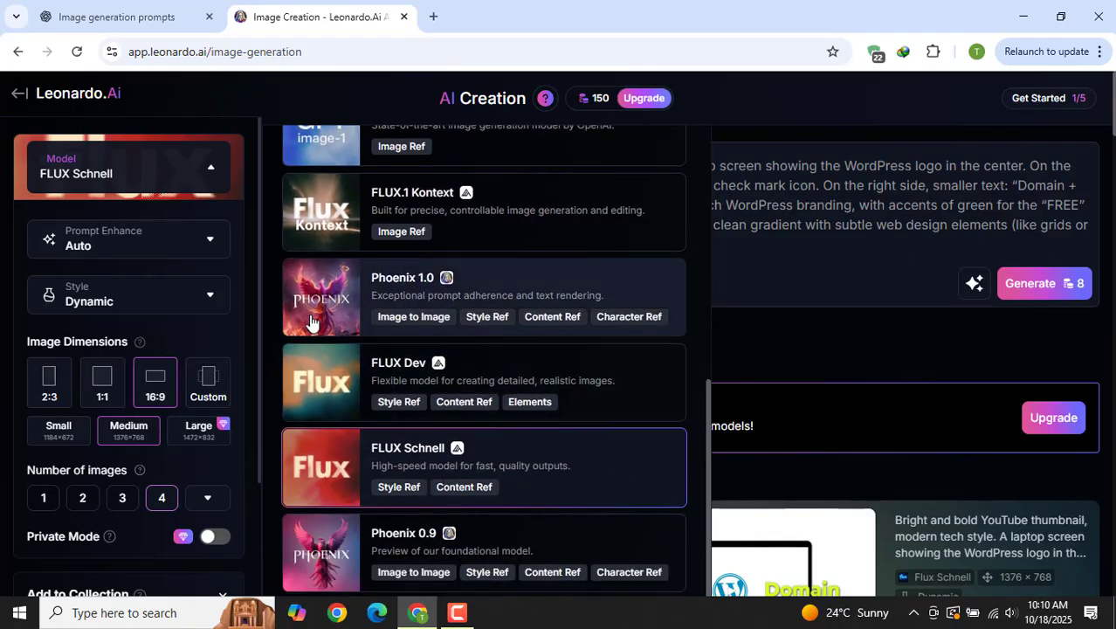
left_click(189, 255)
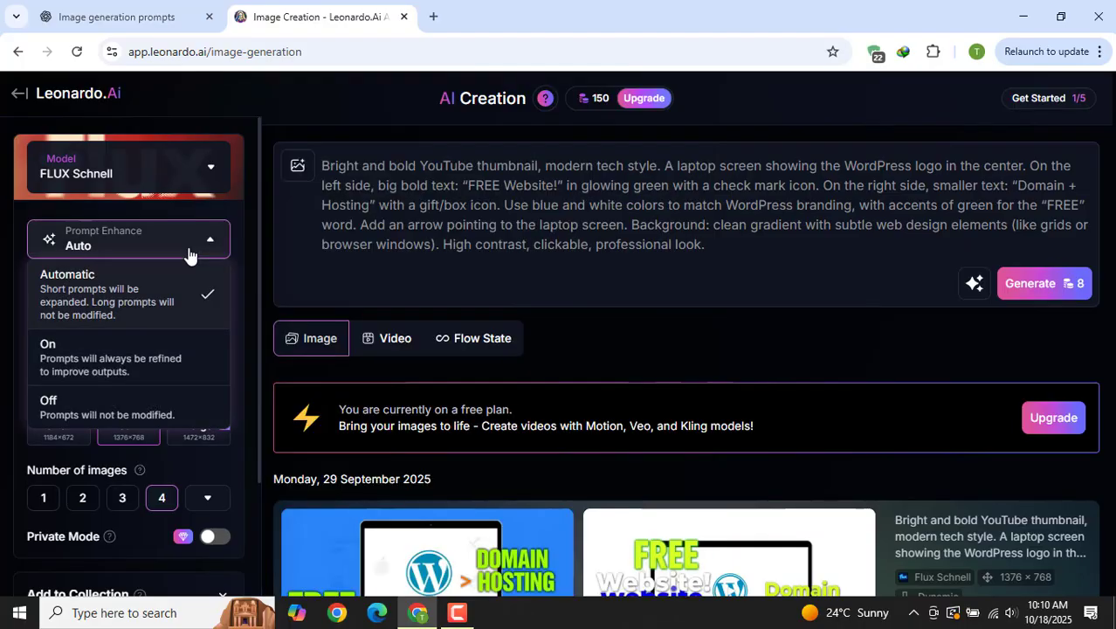
left_click(188, 254)
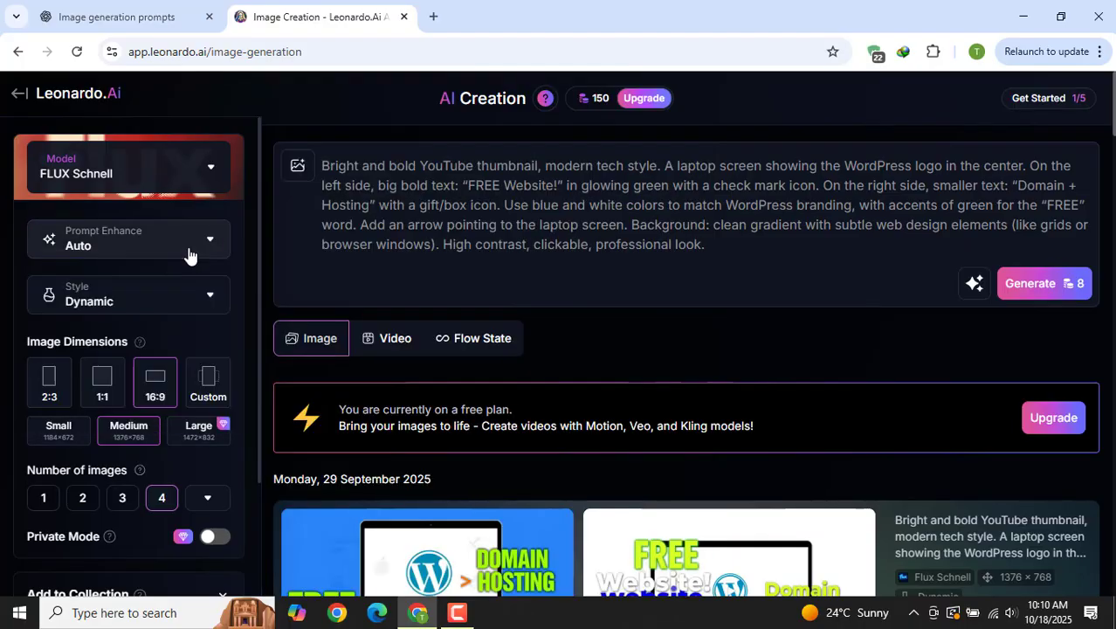
left_click(181, 306)
left_click(181, 307)
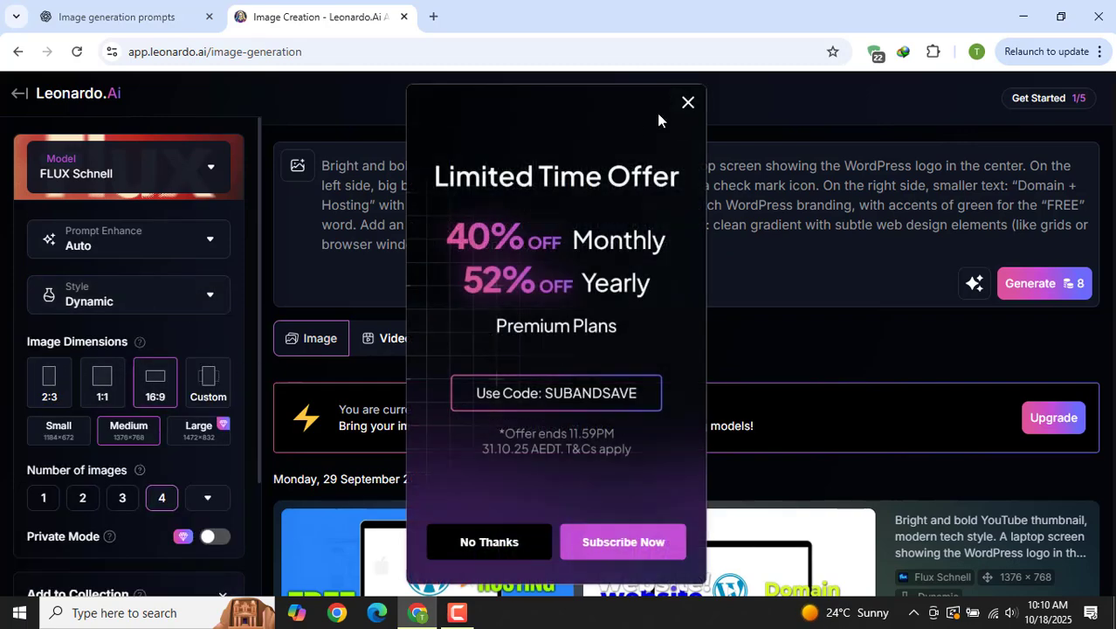
left_click(687, 103)
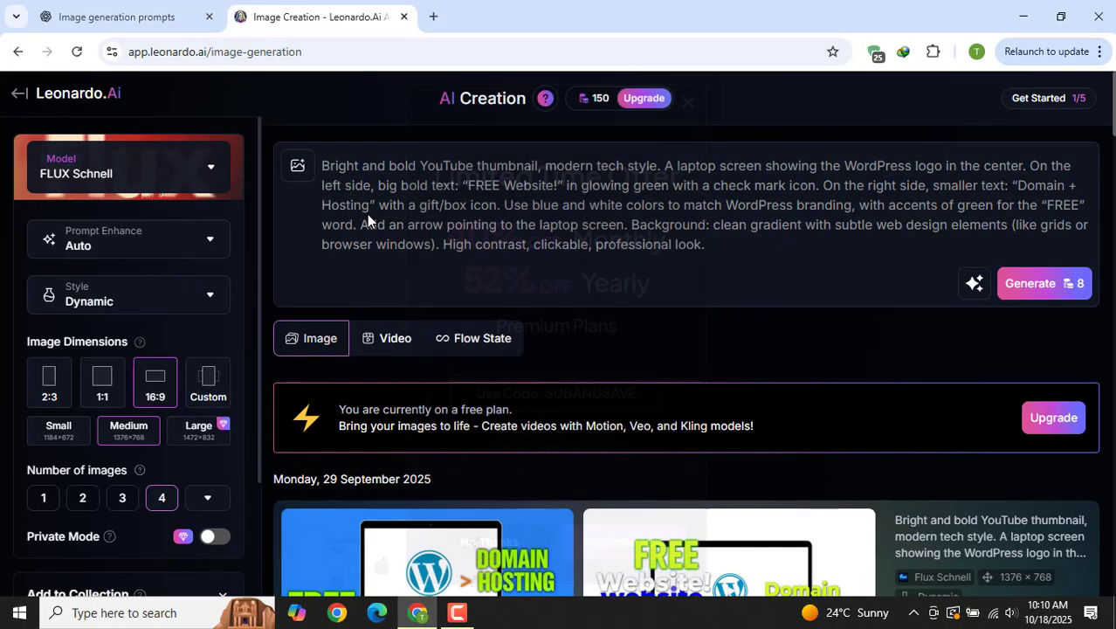
Set custom image dimensions using the Mobile (9:16) device preset, then check the remaining generation settings.
left_click(208, 384)
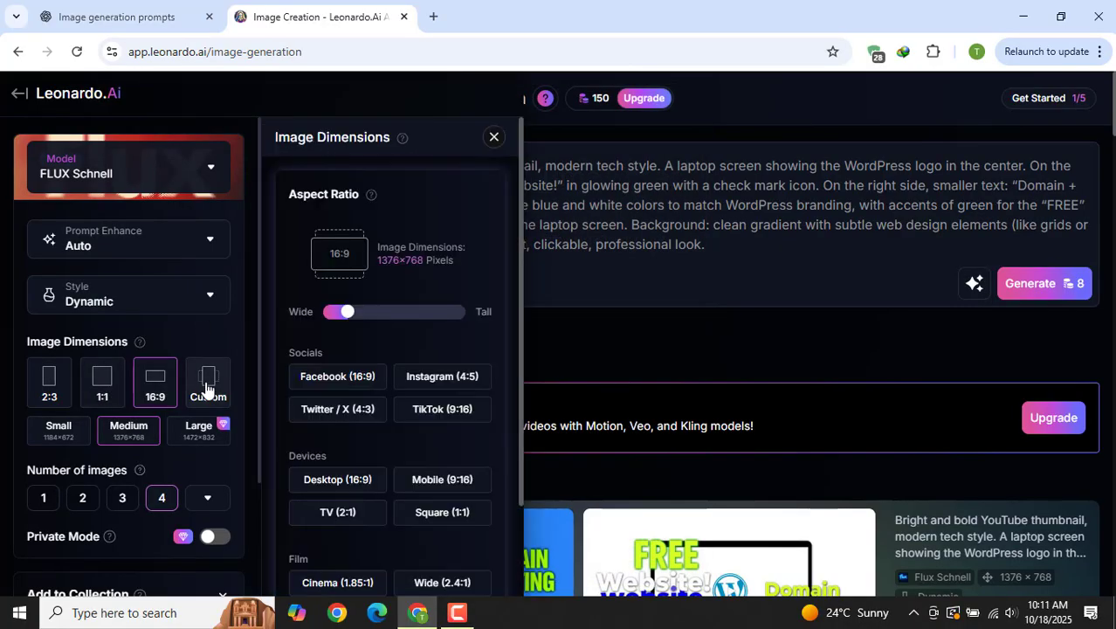
left_click(461, 417)
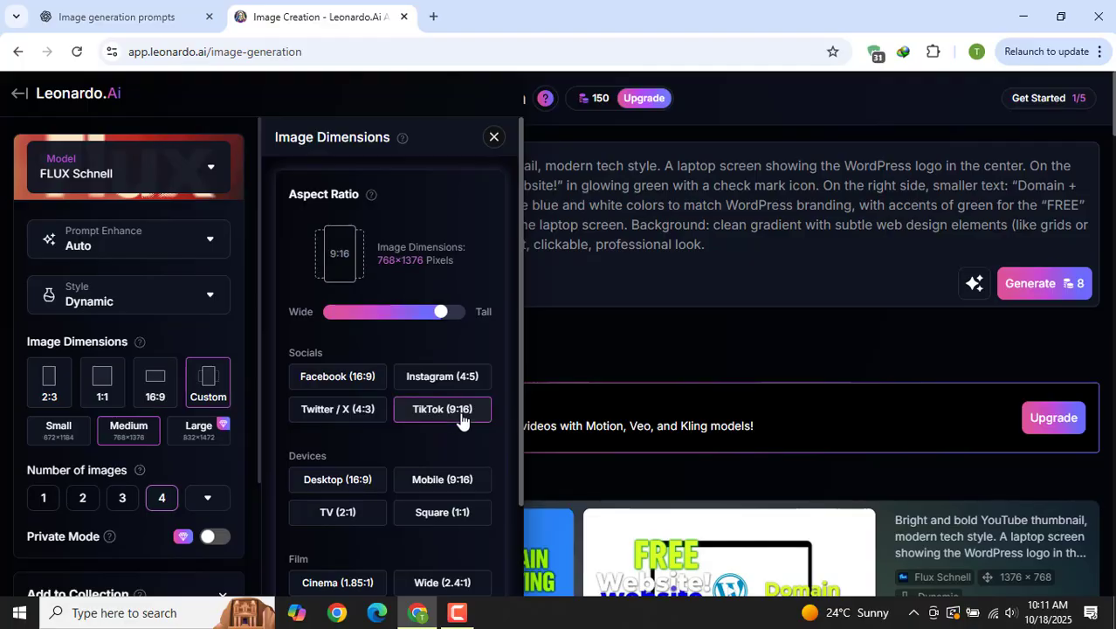
left_click(448, 482)
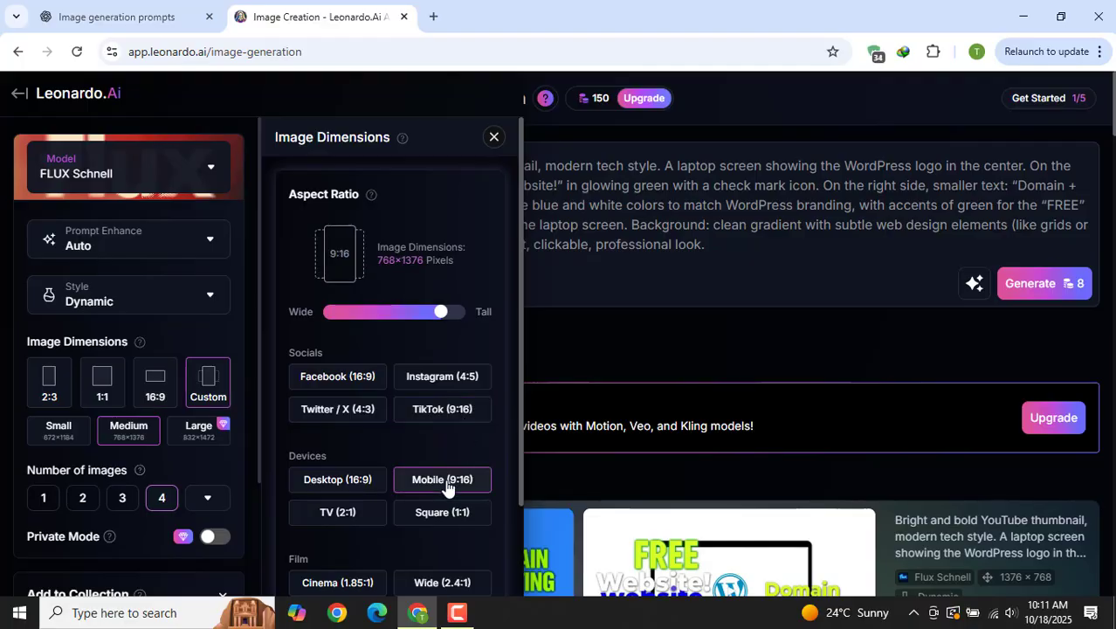
left_click(572, 342)
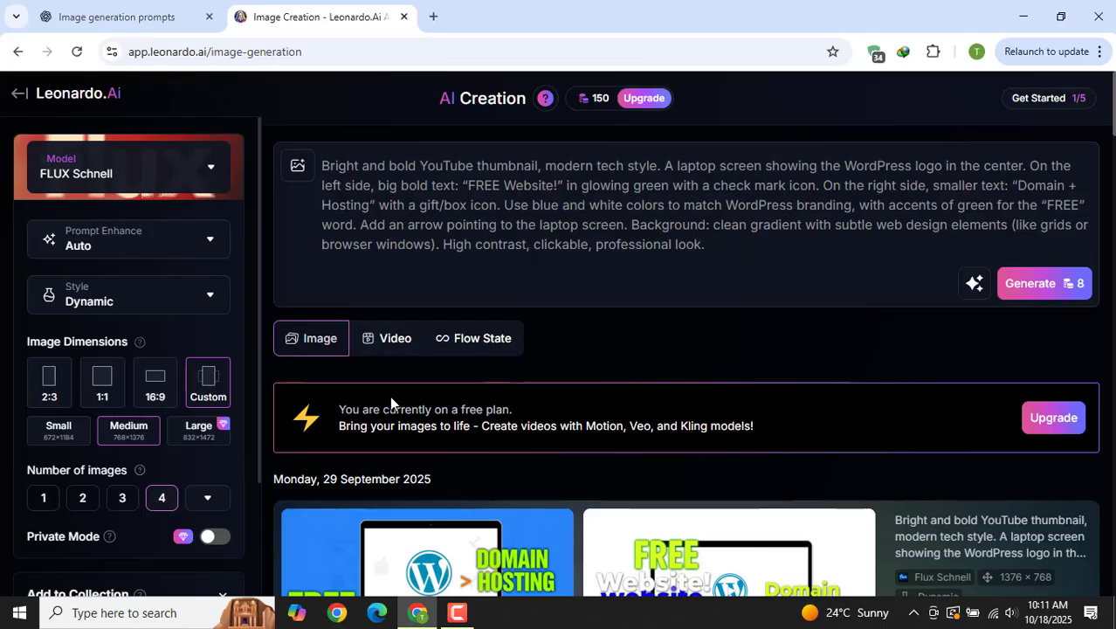
scroll(262, 277, "down", 2)
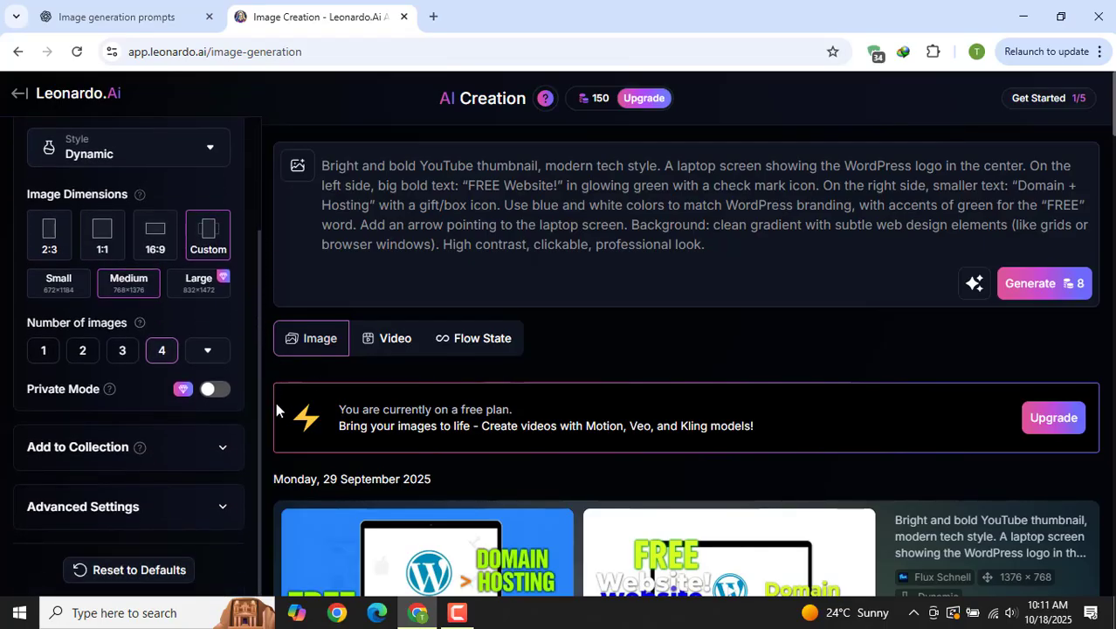
scroll(270, 286, "up", 2)
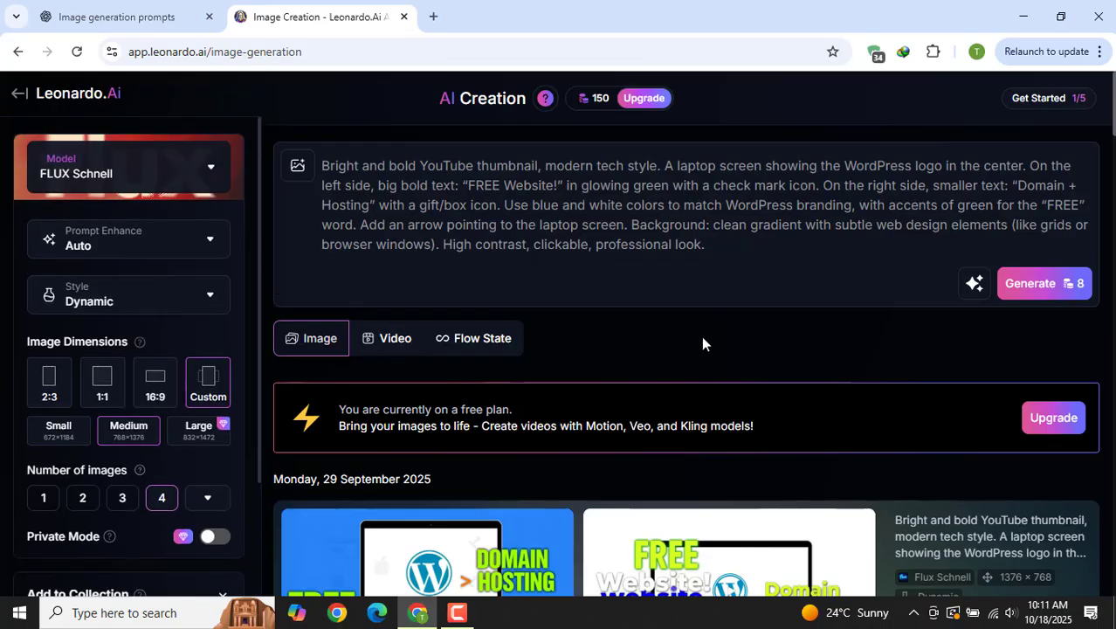
Clear the old YouTube thumbnail text from the image prompt.
left_click(725, 249)
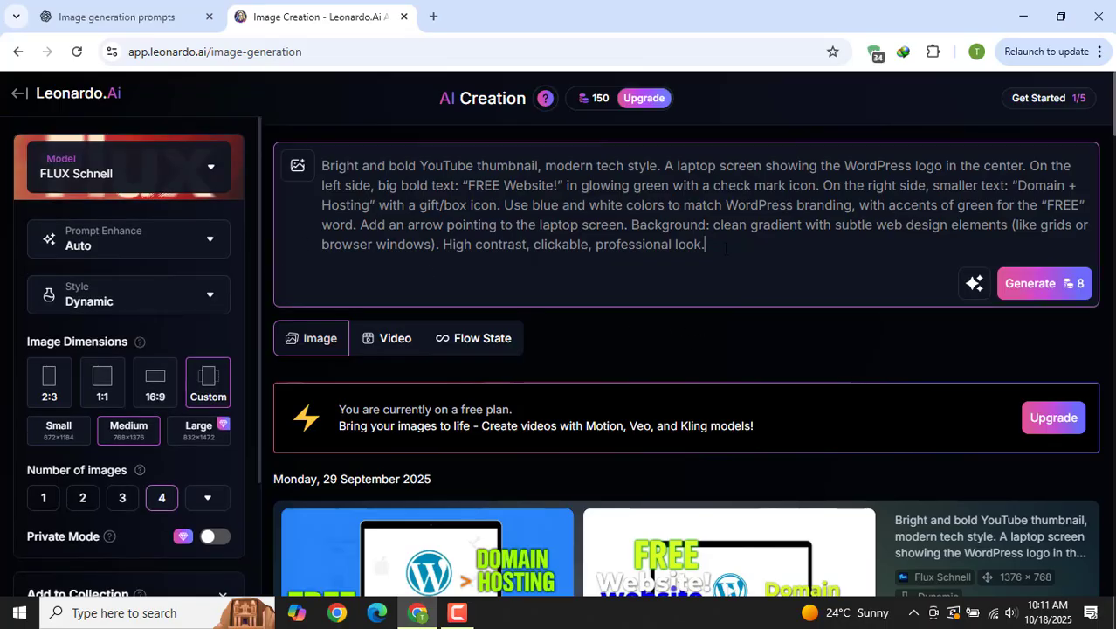
key("ctrl+a")
key("BackSpace")
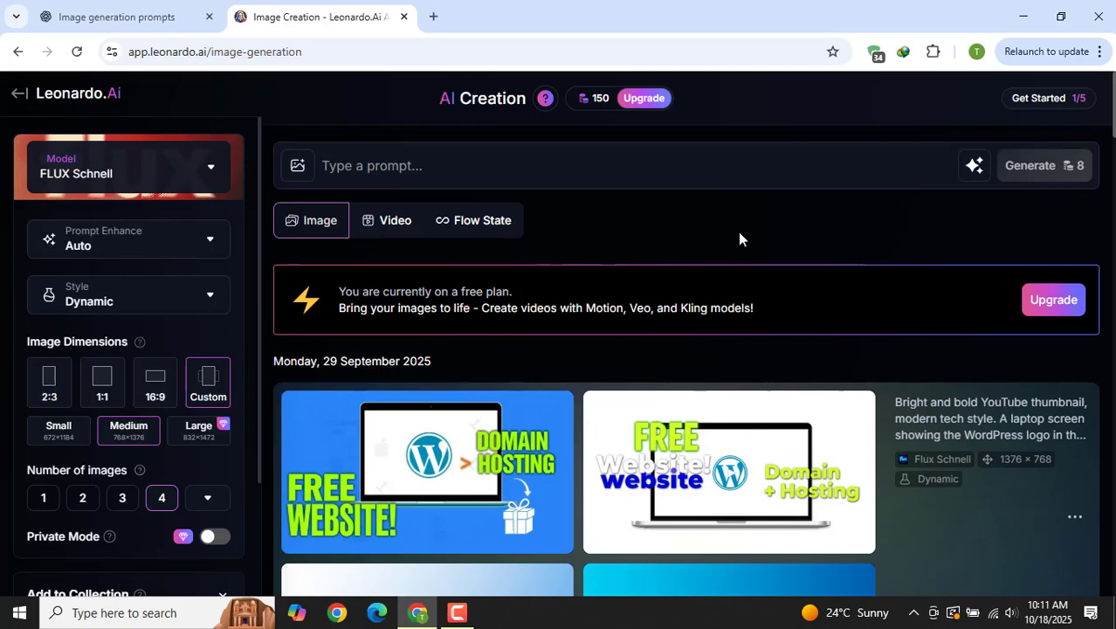
Switch to the ChatGPT conversation and copy the Scene 1 prompt about packing for the journey.
mouse_move(594, 104)
left_click(144, 14)
triple_click(453, 321)
key("ctrl+c")
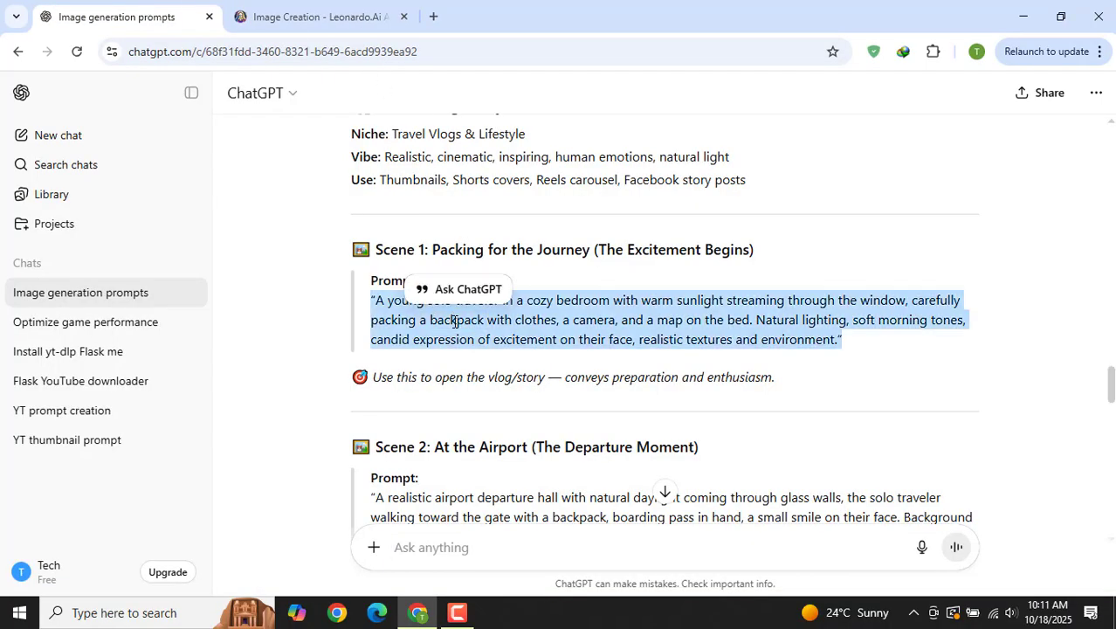
Return to Leonardo.Ai, paste the Scene 1 bedroom packing prompt and generate its images.
left_click(318, 14)
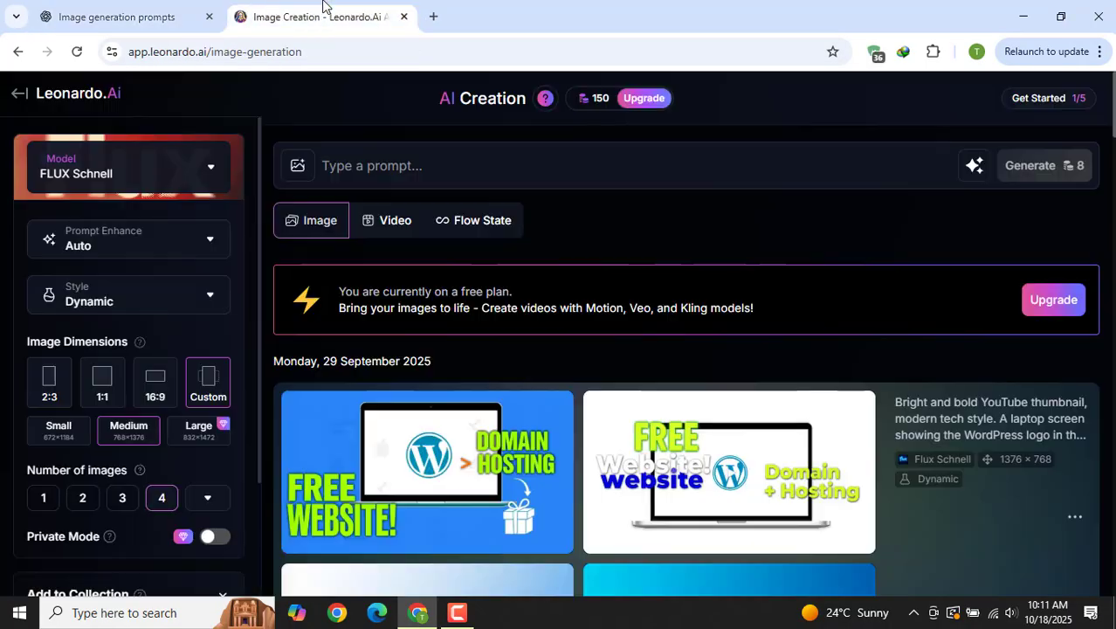
left_click(428, 165)
key("ctrl+v")
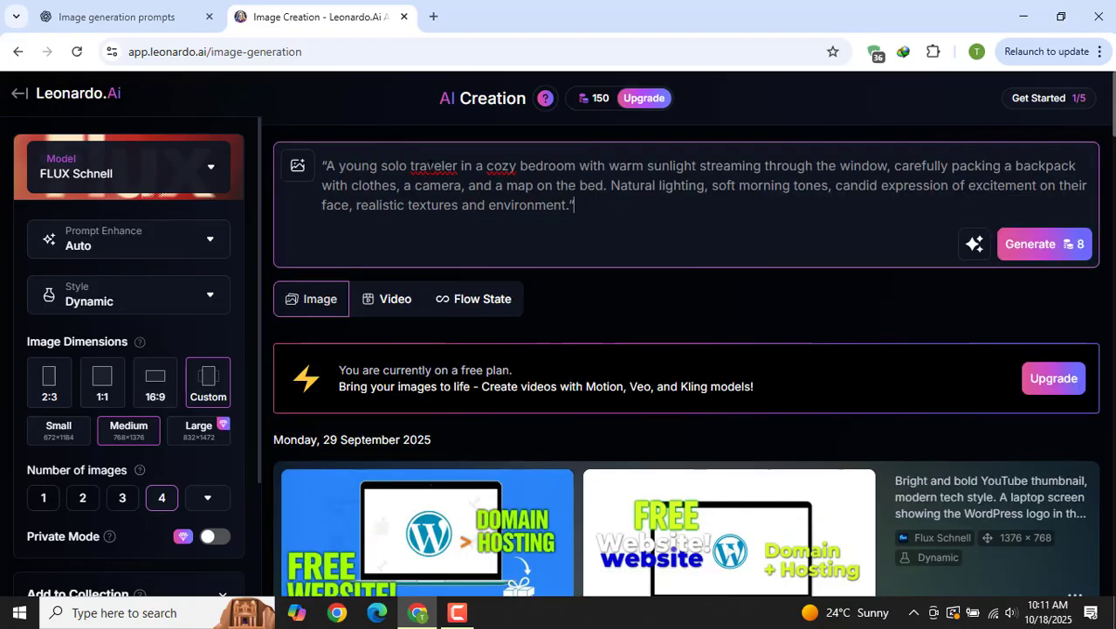
key("Return")
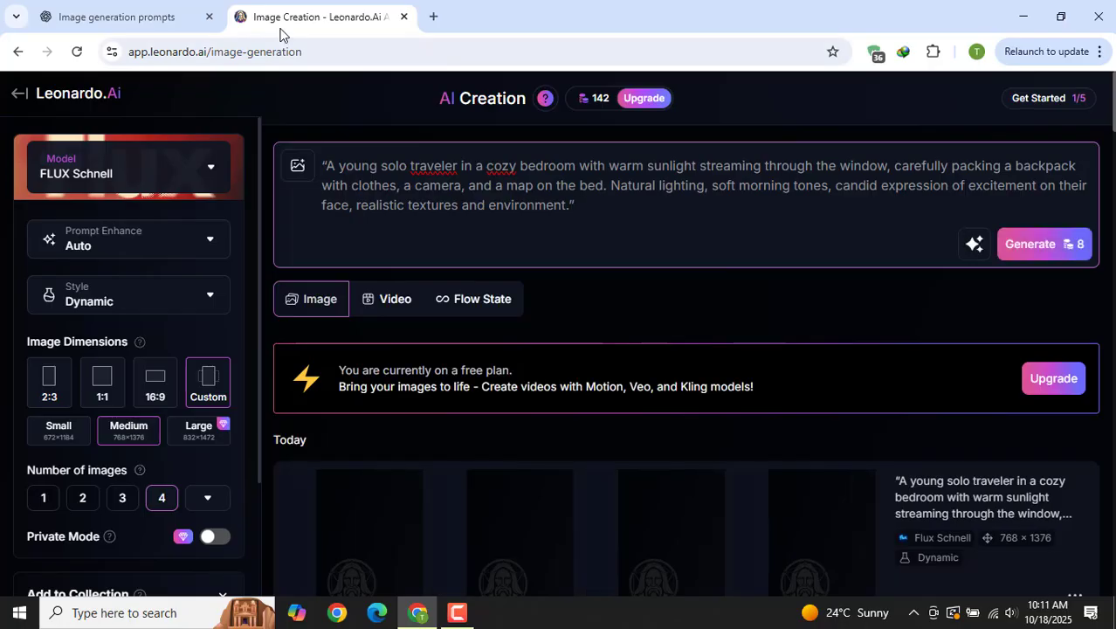
Switch to the ChatGPT conversation and copy the Scene 2 prompt about the airport departure.
left_click(156, 16)
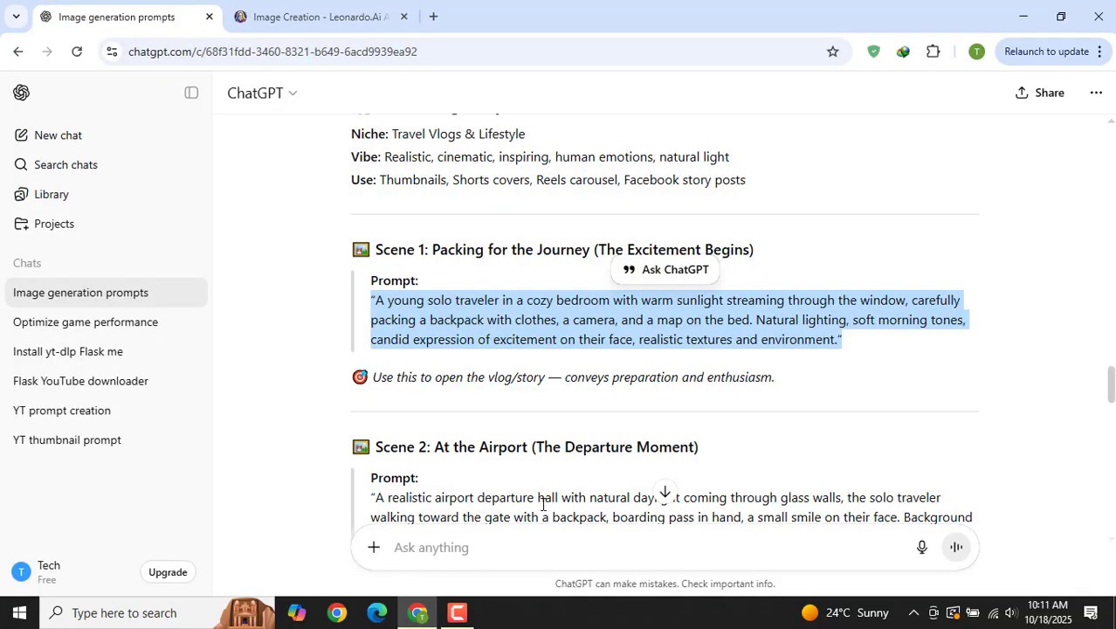
scroll(541, 503, "down", 3)
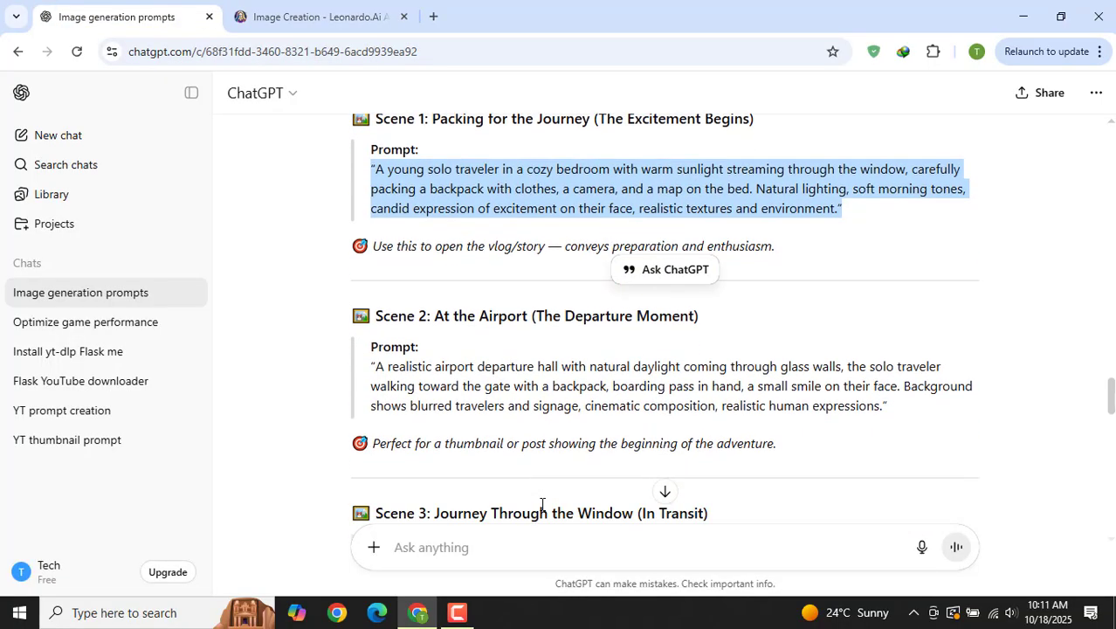
triple_click(495, 384)
key("ctrl+c")
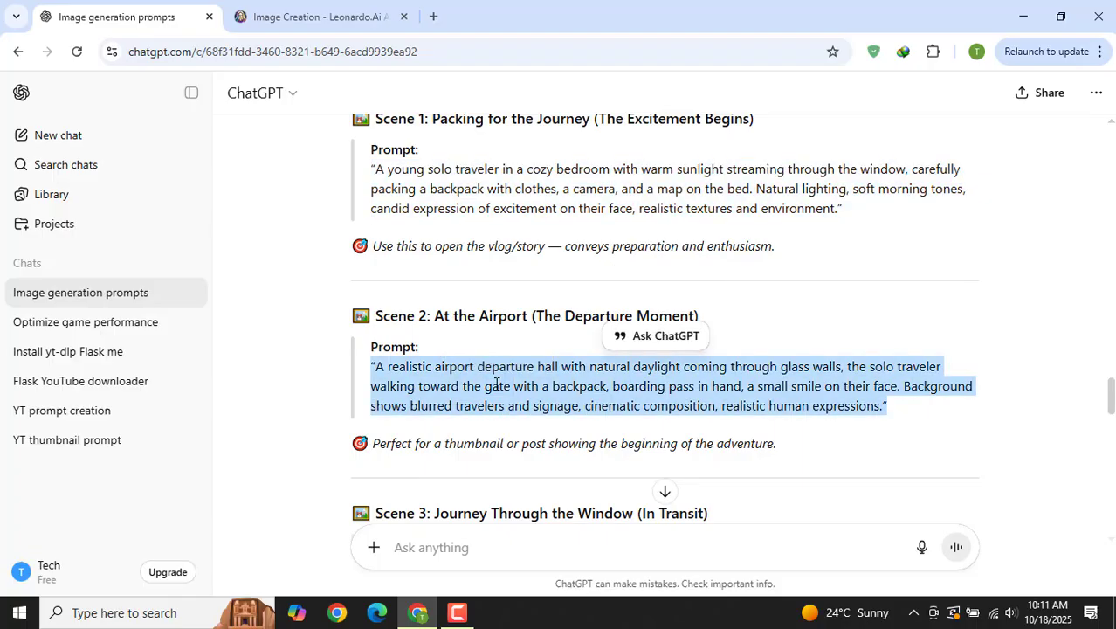
Return to Leonardo.Ai, replace the prompt with the Scene 2 airport departure text and generate its images.
left_click(325, 11)
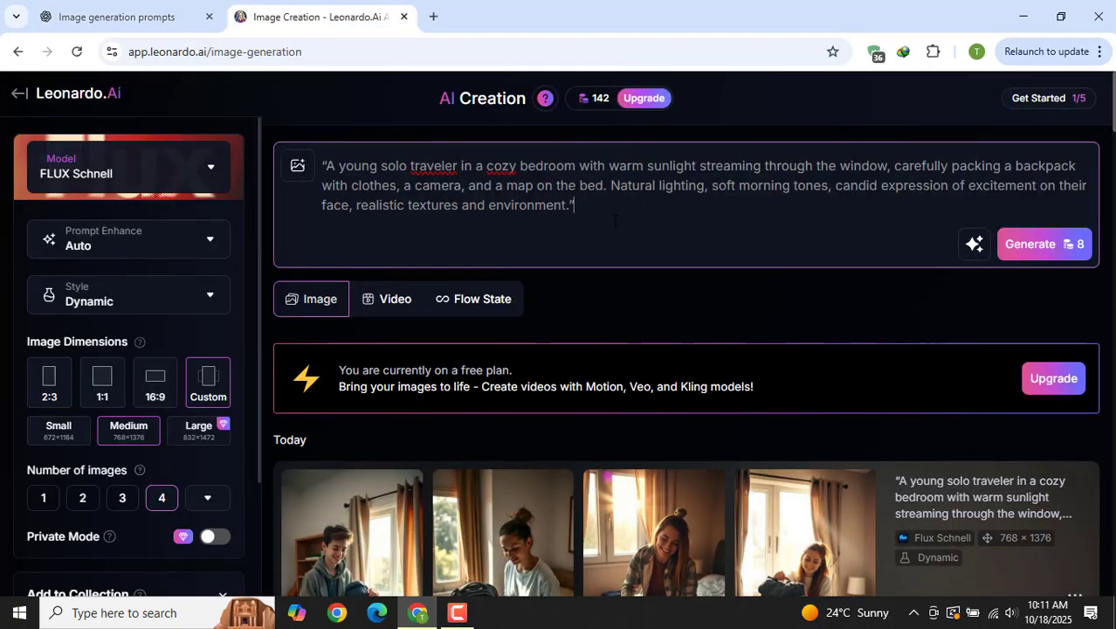
key("ctrl+a")
key("ctrl+v")
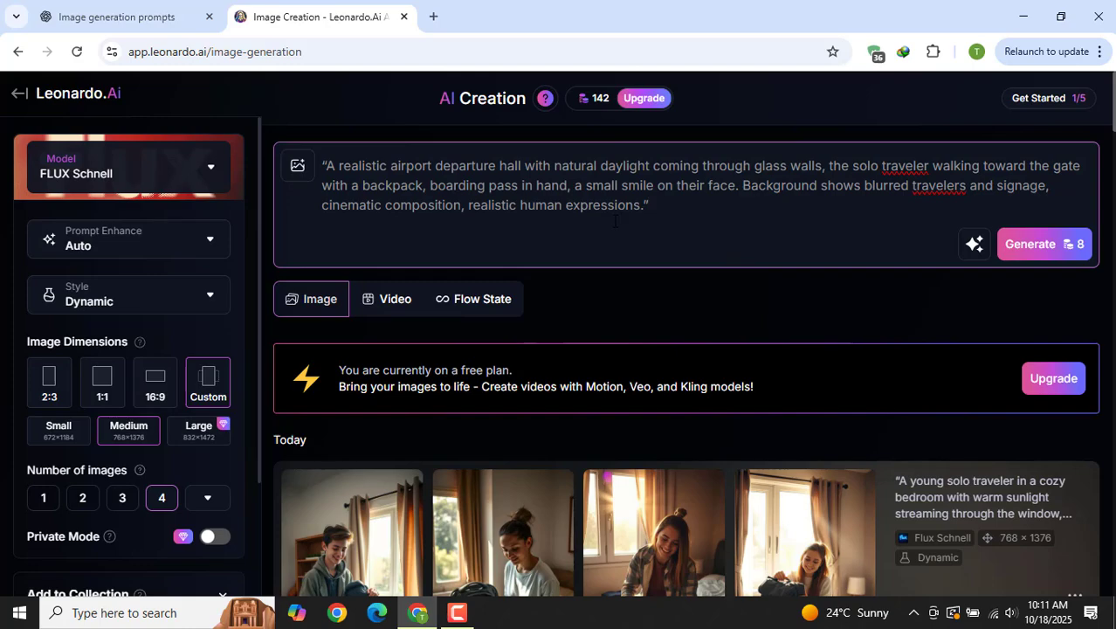
key("ctrl+Return")
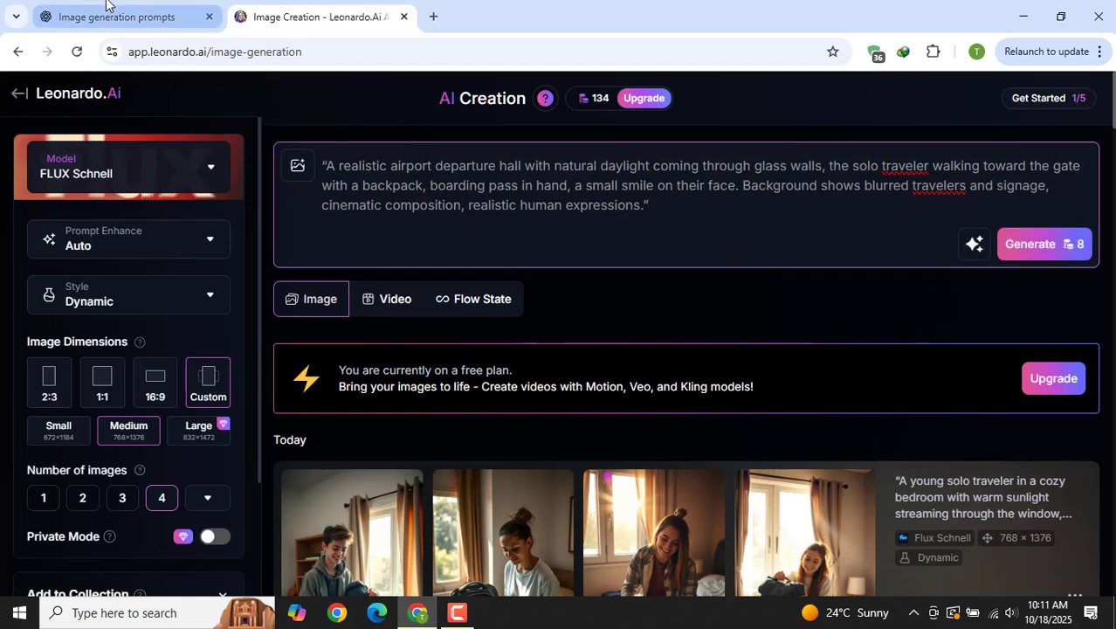
Switch to the ChatGPT conversation and copy the Scene 3 prompt about the traveler by the airplane window.
left_click(110, 11)
scroll(597, 272, "down", 3)
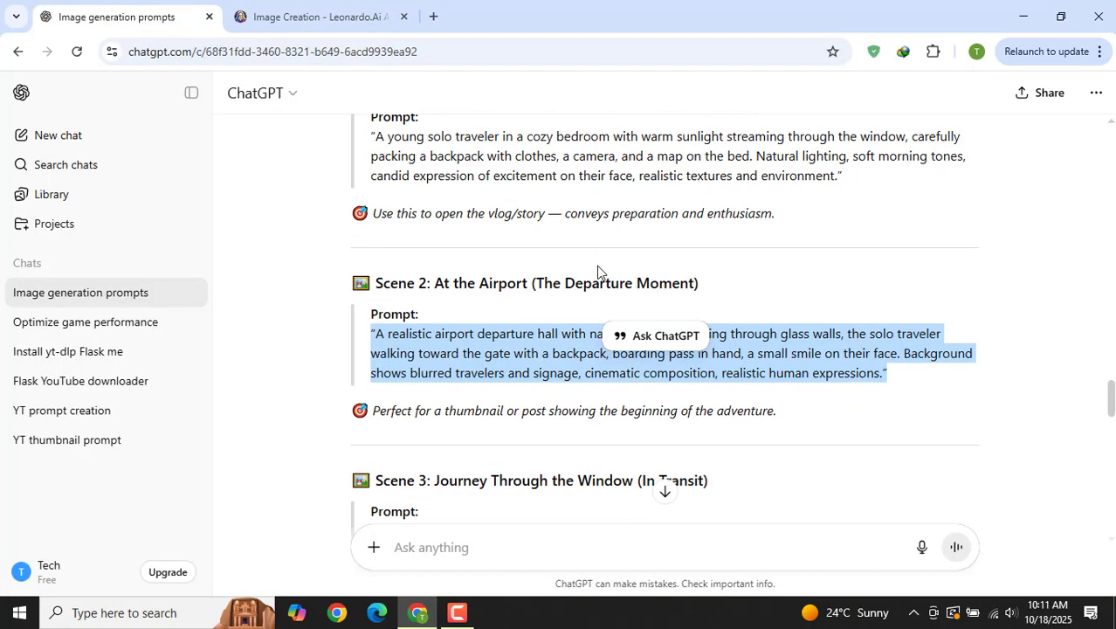
triple_click(518, 306)
key("ctrl+c")
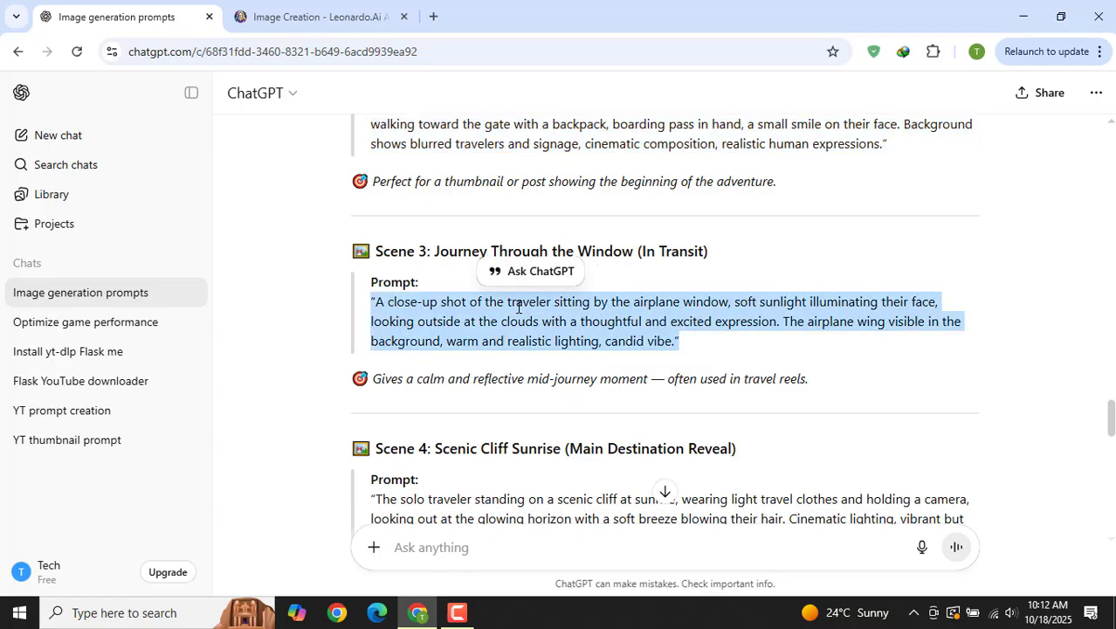
Return to Leonardo.Ai, replace the prompt with the Scene 3 airplane window text and generate its images.
left_click(289, 6)
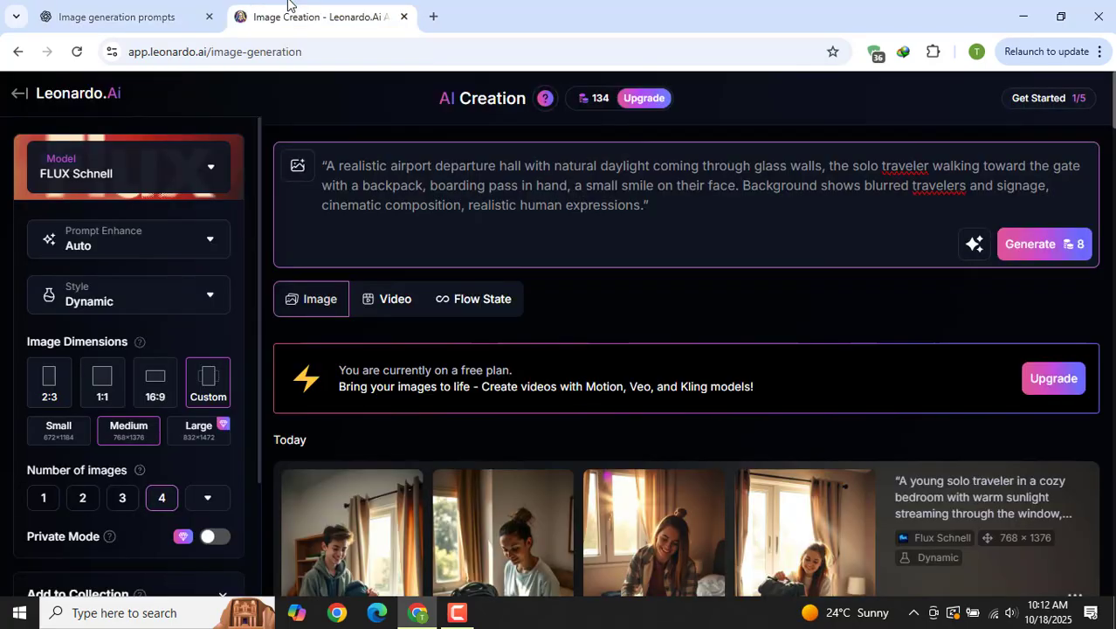
triple_click(474, 202)
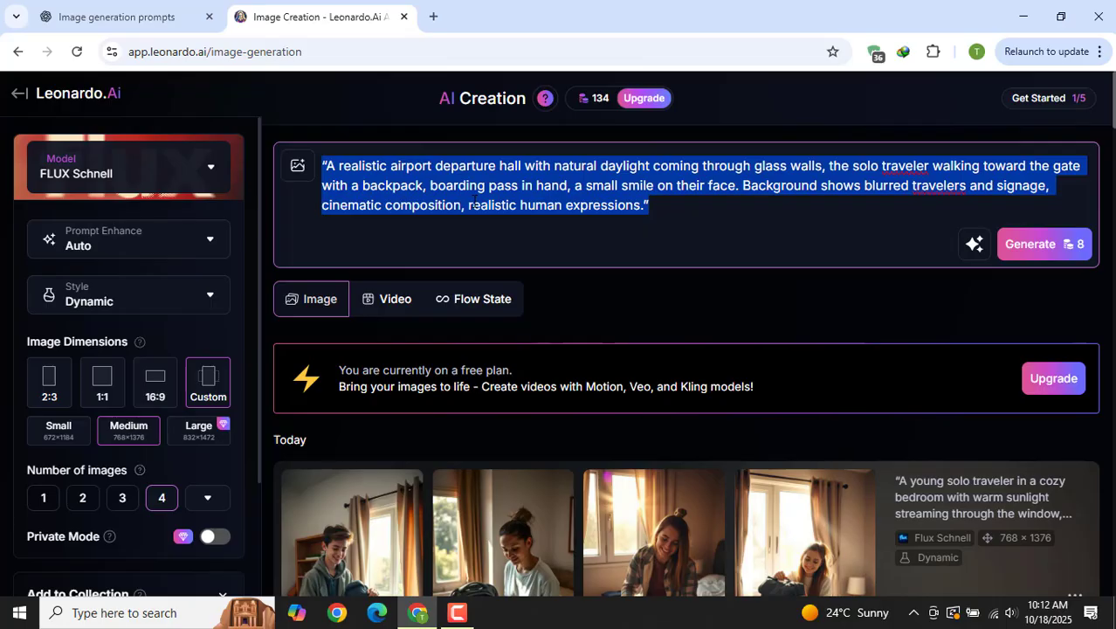
key("ctrl+v")
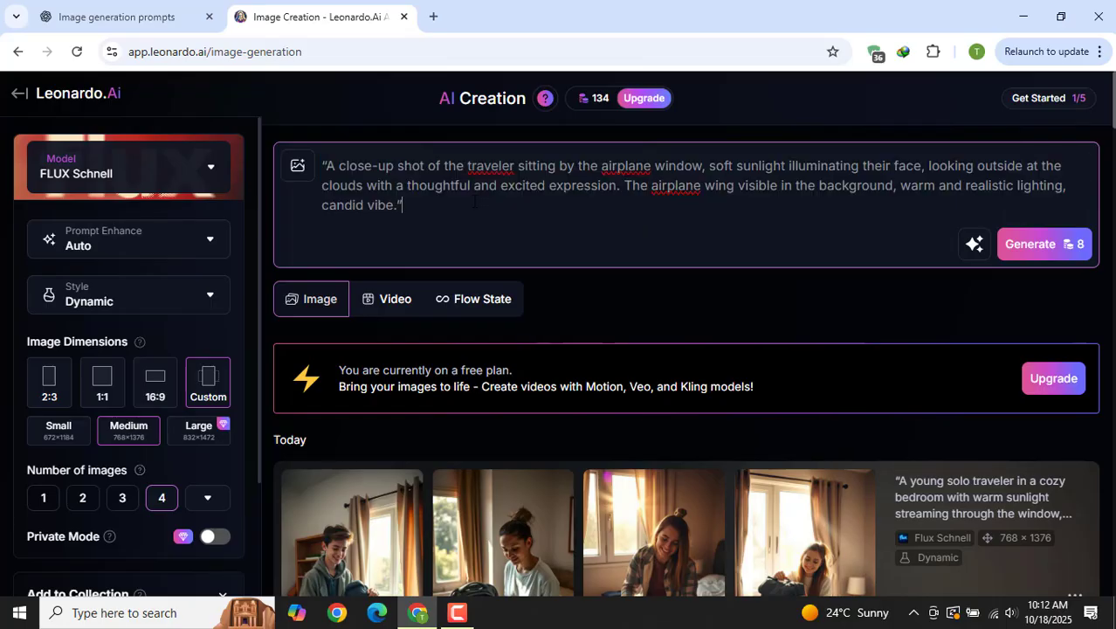
left_click(1023, 242)
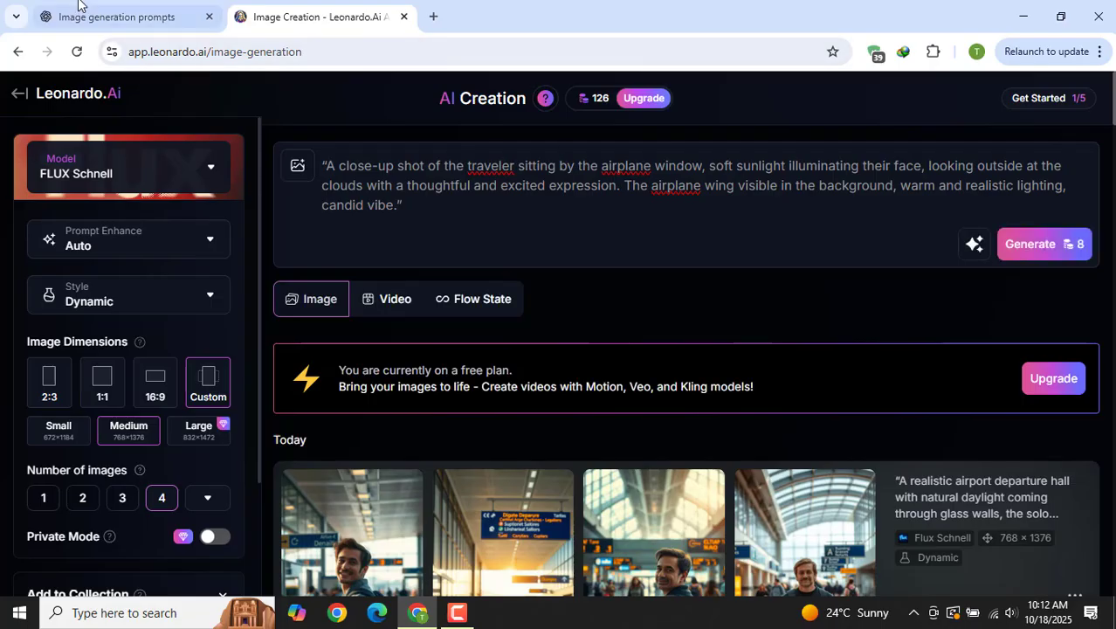
Switch to the ChatGPT conversation and copy the Scene 4 prompt about the scenic cliff sunrise.
left_click(182, 26)
scroll(560, 304, "down", 2)
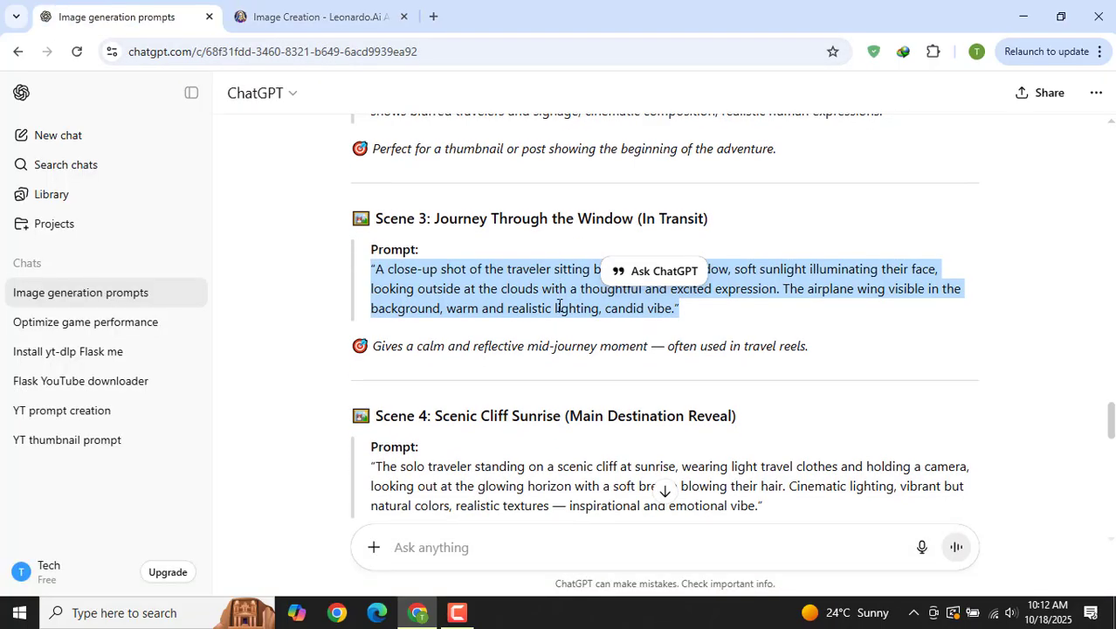
left_click(502, 308)
triple_click(502, 309)
key("ctrl+c")
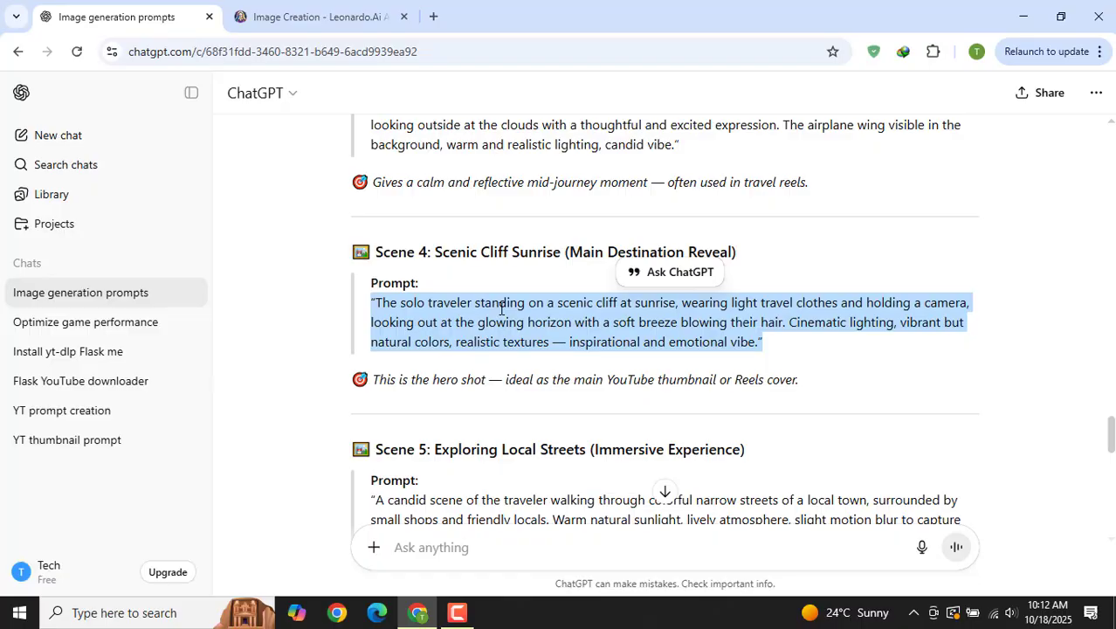
Return to Leonardo.Ai, replace the prompt with the Scene 4 cliff sunrise text and generate its images.
left_click(312, 17)
triple_click(521, 198)
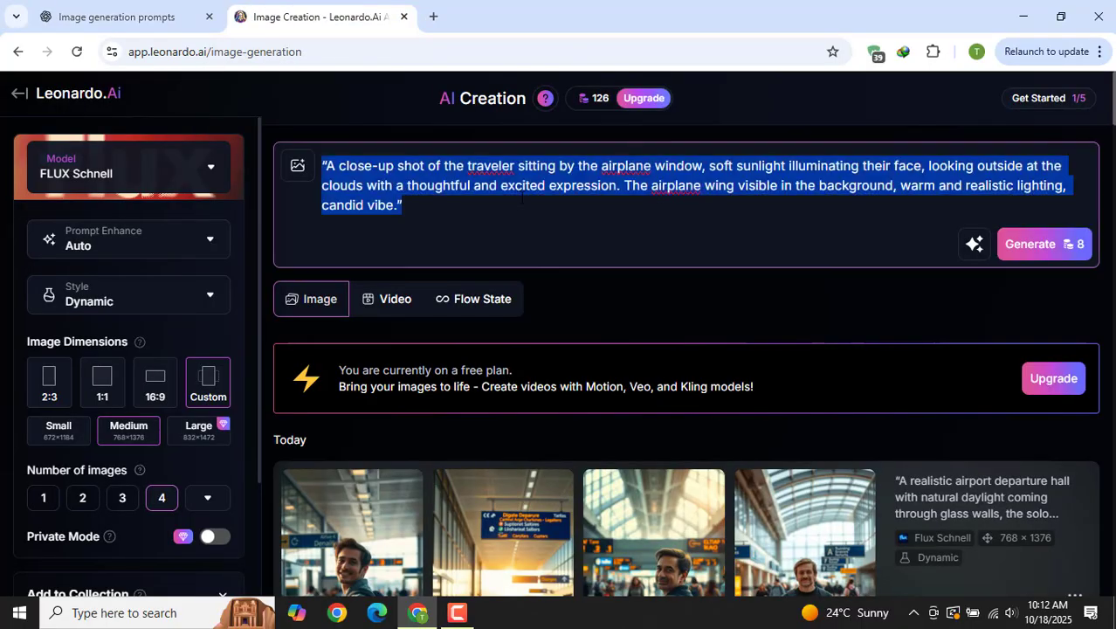
key("ctrl+v")
key("Return")
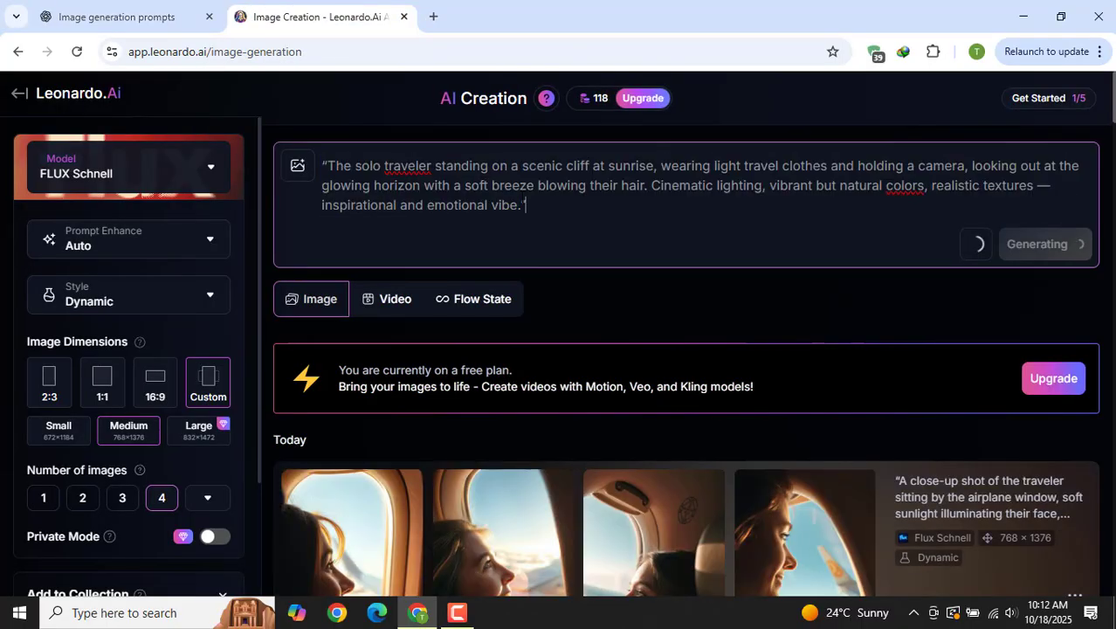
Switch to the ChatGPT conversation and copy the Scene 5 prompt about exploring local streets.
left_click(150, 10)
left_click(588, 324)
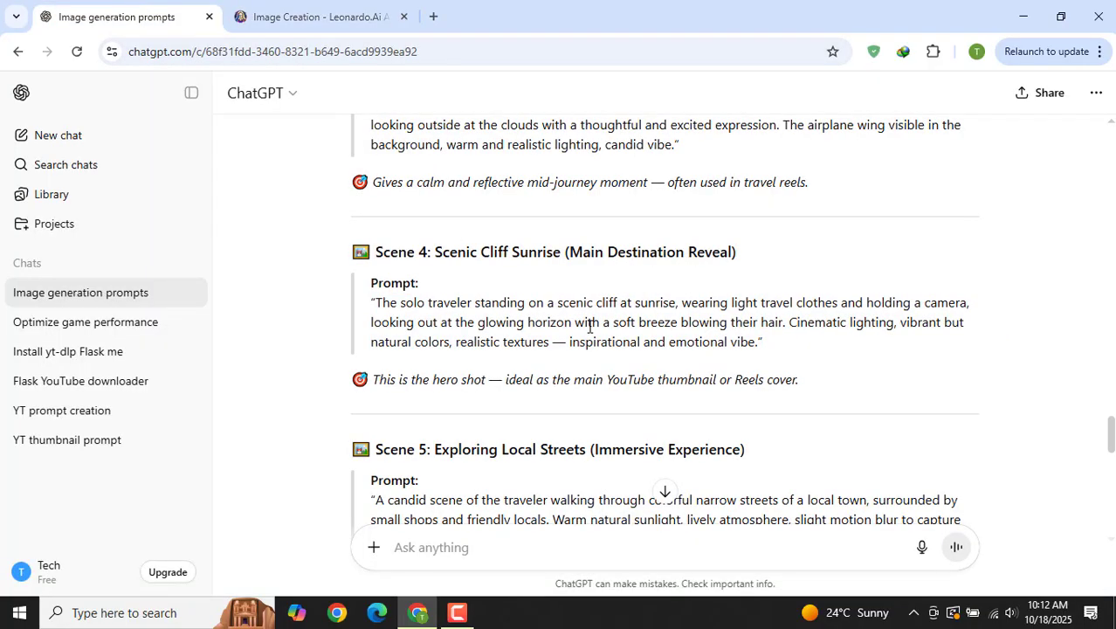
scroll(589, 327, "down", 3)
triple_click(496, 277)
key("ctrl+c")
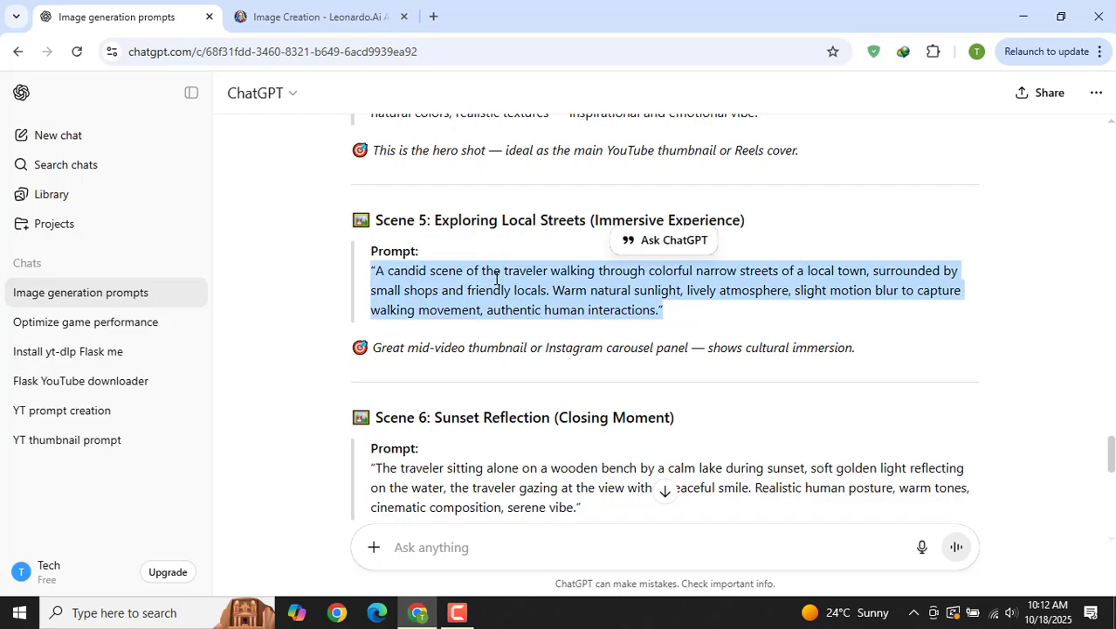
Return to Leonardo.Ai, replace the prompt with the Scene 5 local streets text and generate its images.
left_click(293, 7)
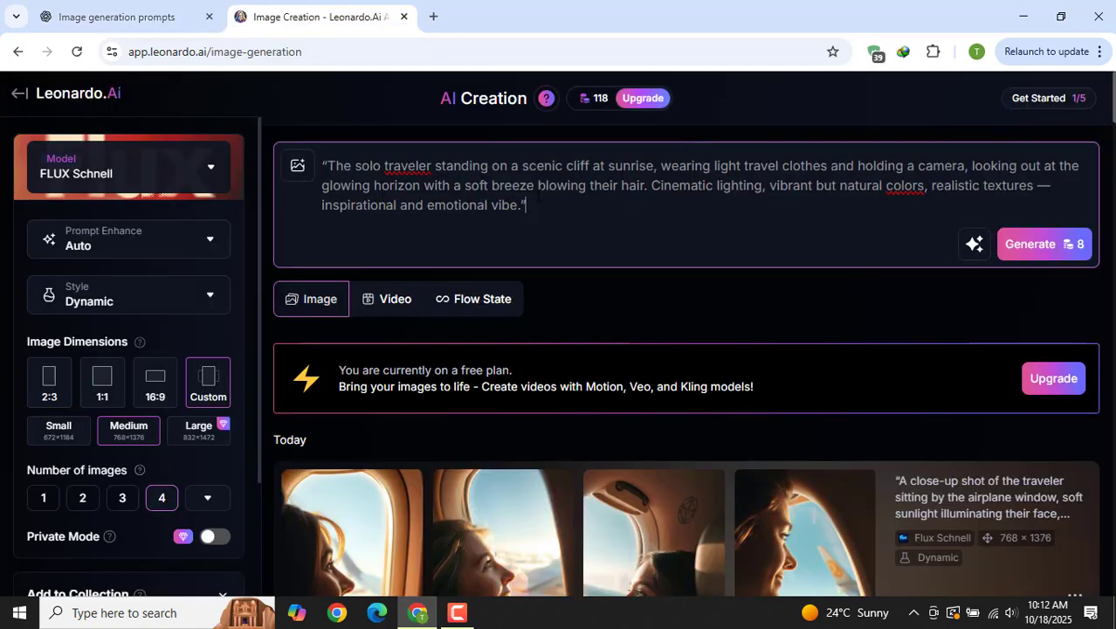
key("ctrl+a")
key("ctrl+v")
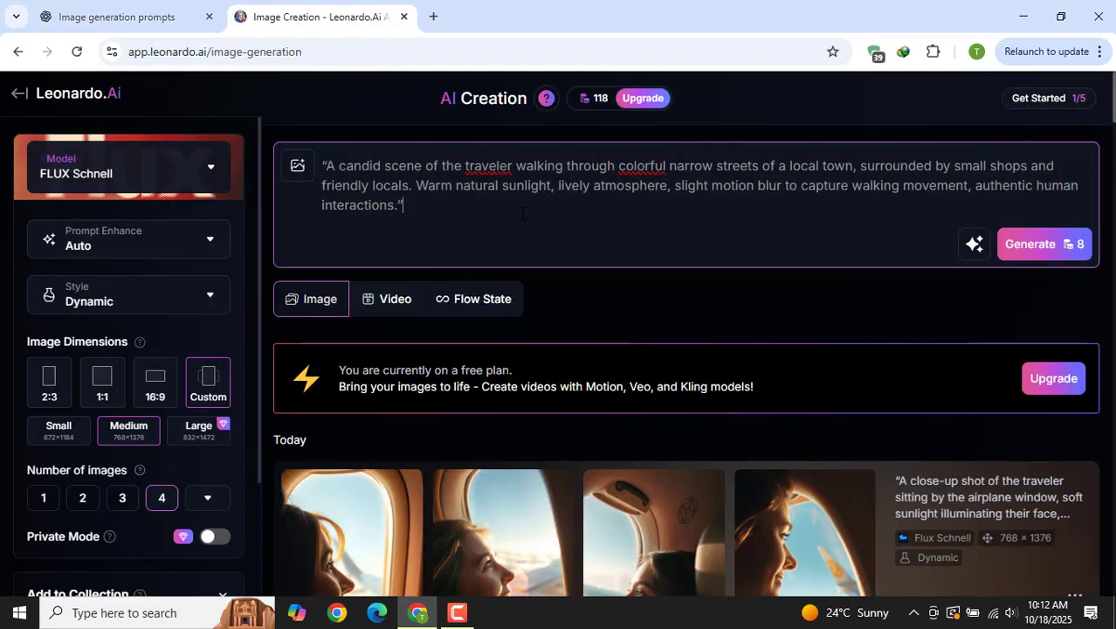
key("Return")
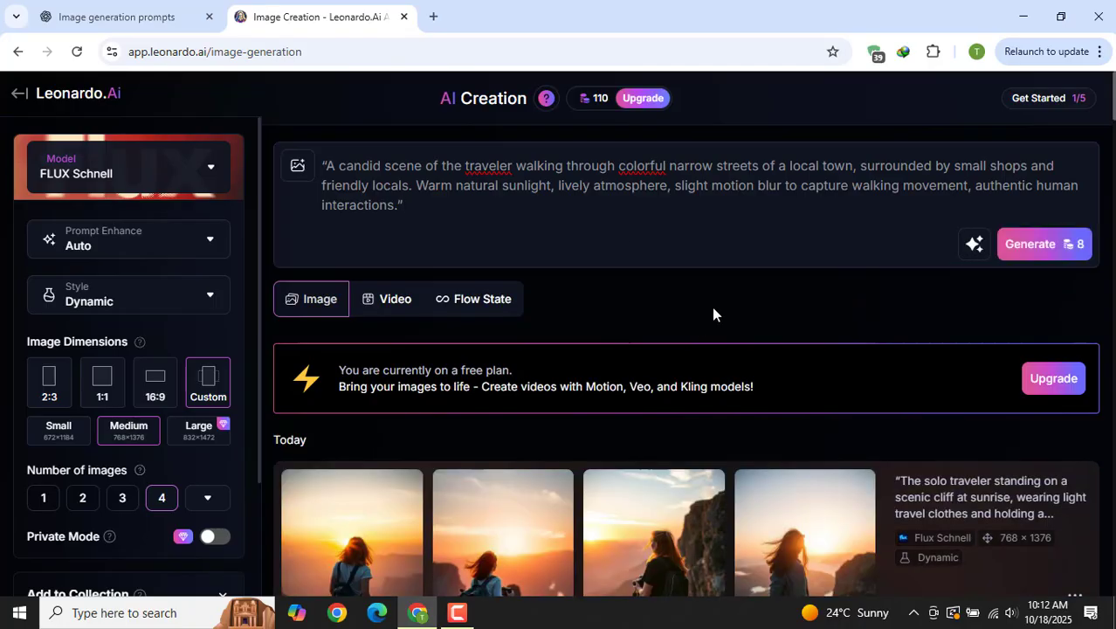
Review the generated image sets for the bedroom, airport, airplane window, cliff sunrise and street scenes.
scroll(712, 312, "down", 3)
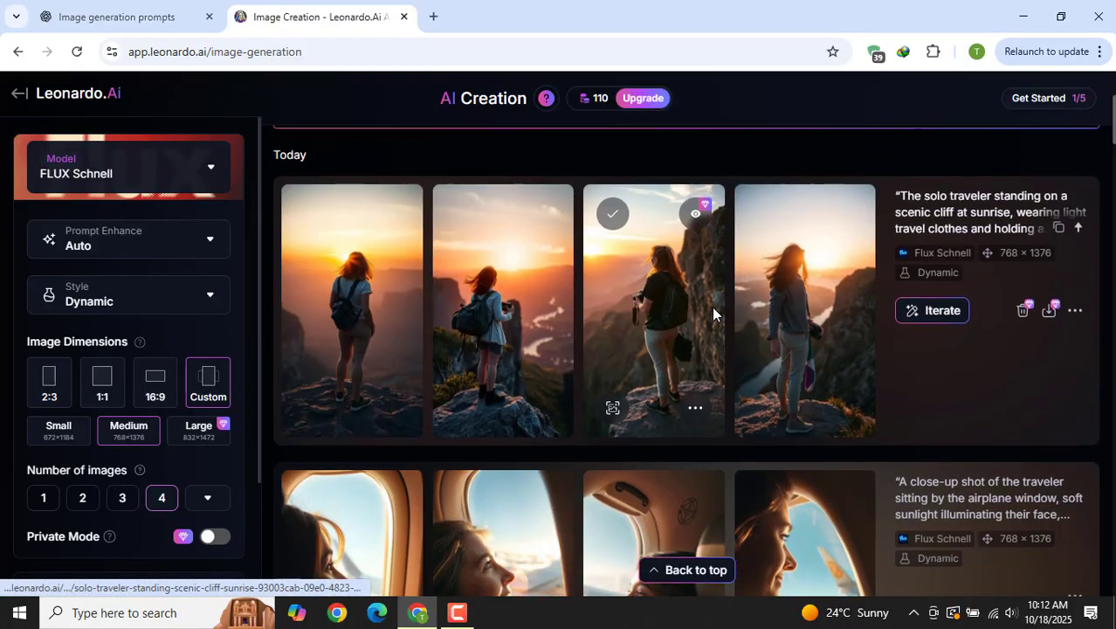
scroll(711, 306, "down", 3)
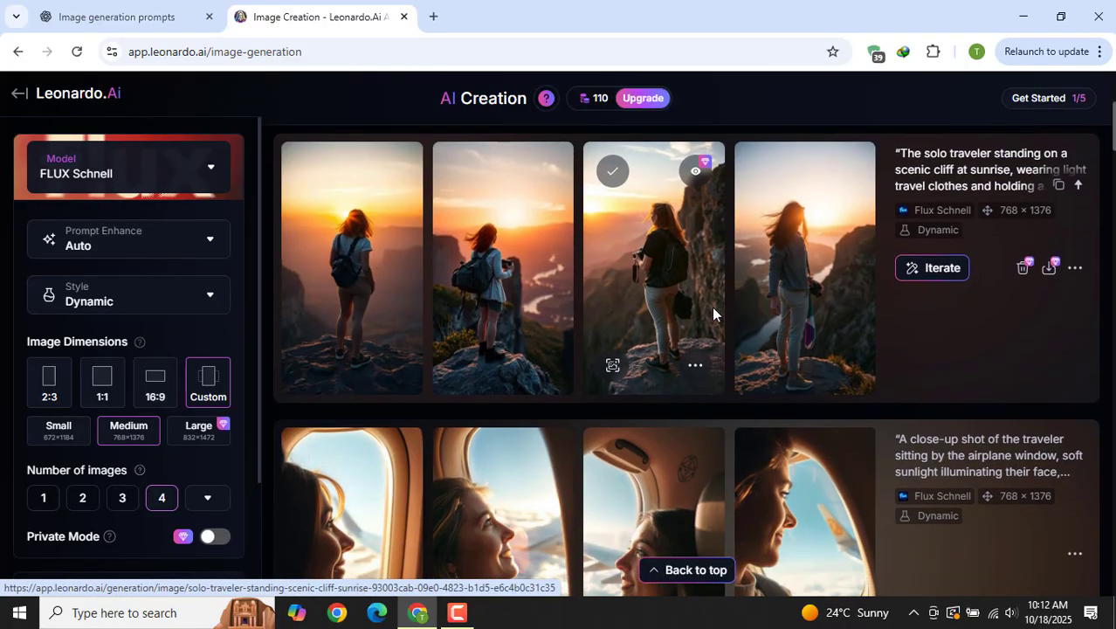
scroll(712, 312, "down", 3)
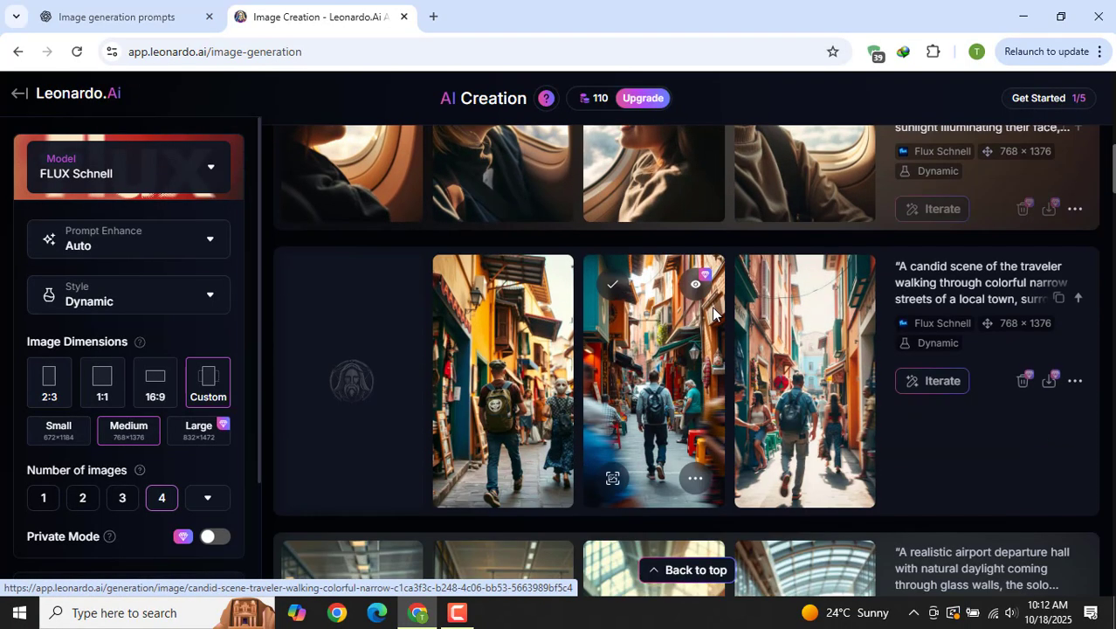
scroll(711, 312, "down", 4)
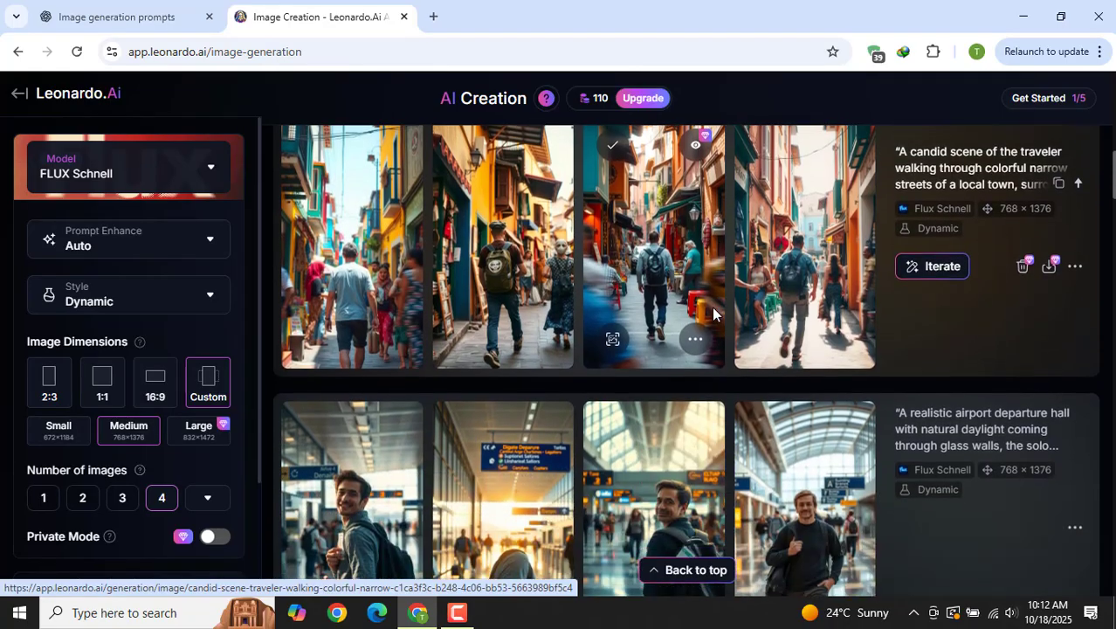
scroll(713, 313, "down", 3)
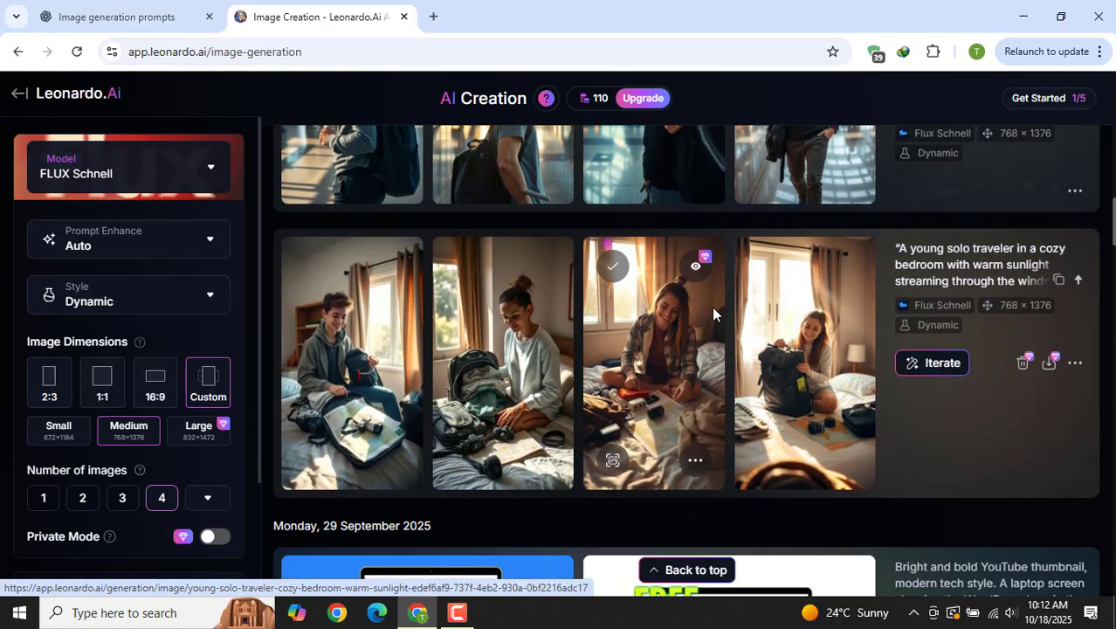
scroll(712, 313, "down", 1)
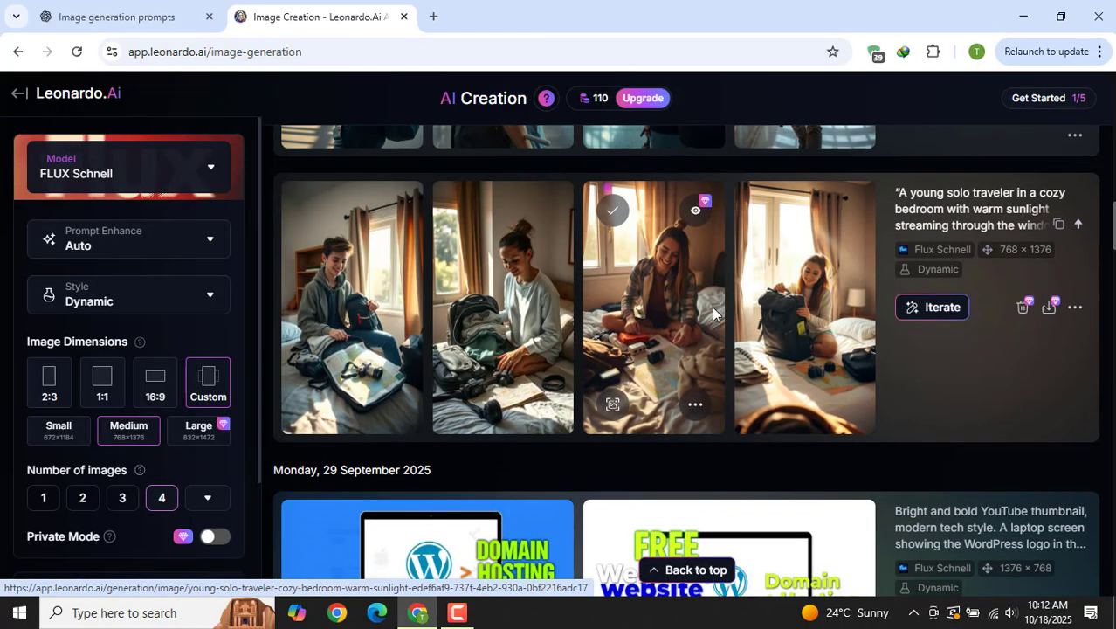
scroll(712, 313, "up", 5)
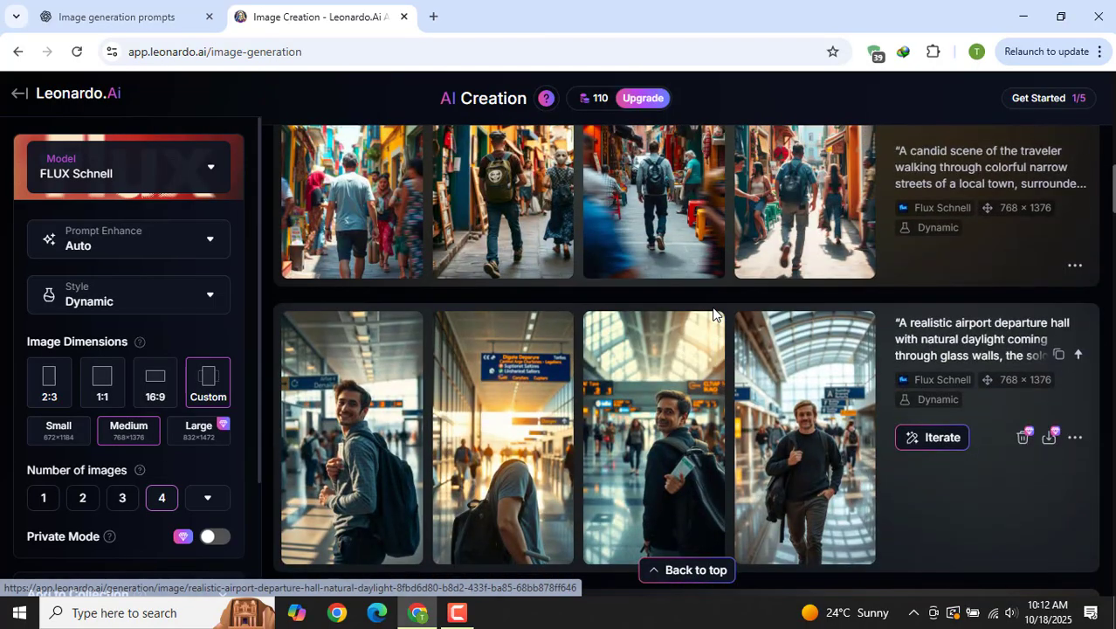
scroll(711, 305, "up", 4)
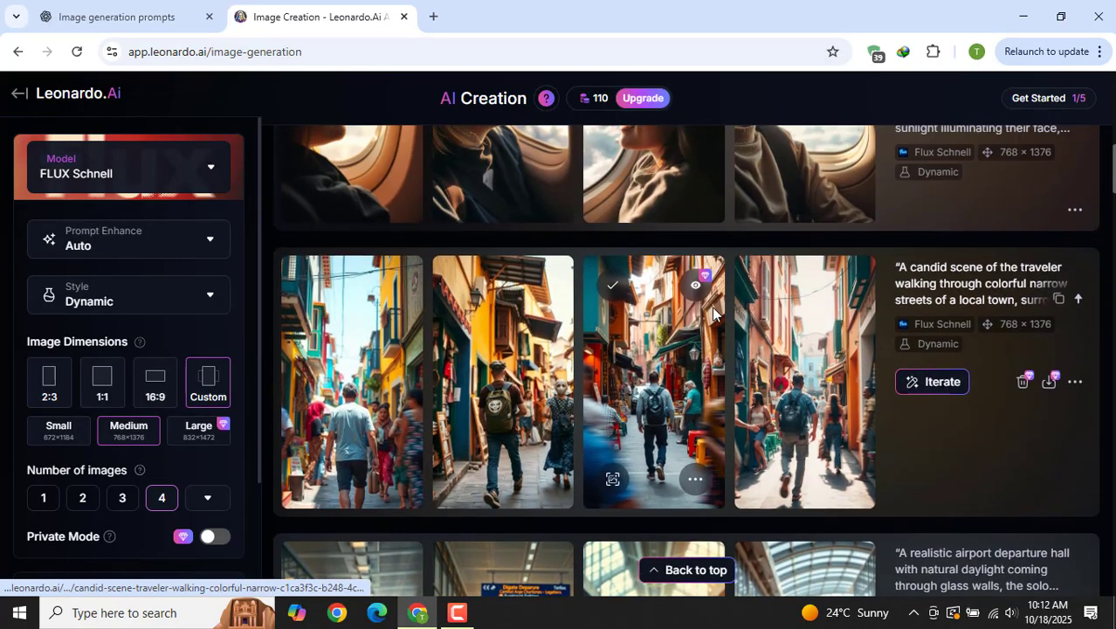
scroll(711, 306, "up", 3)
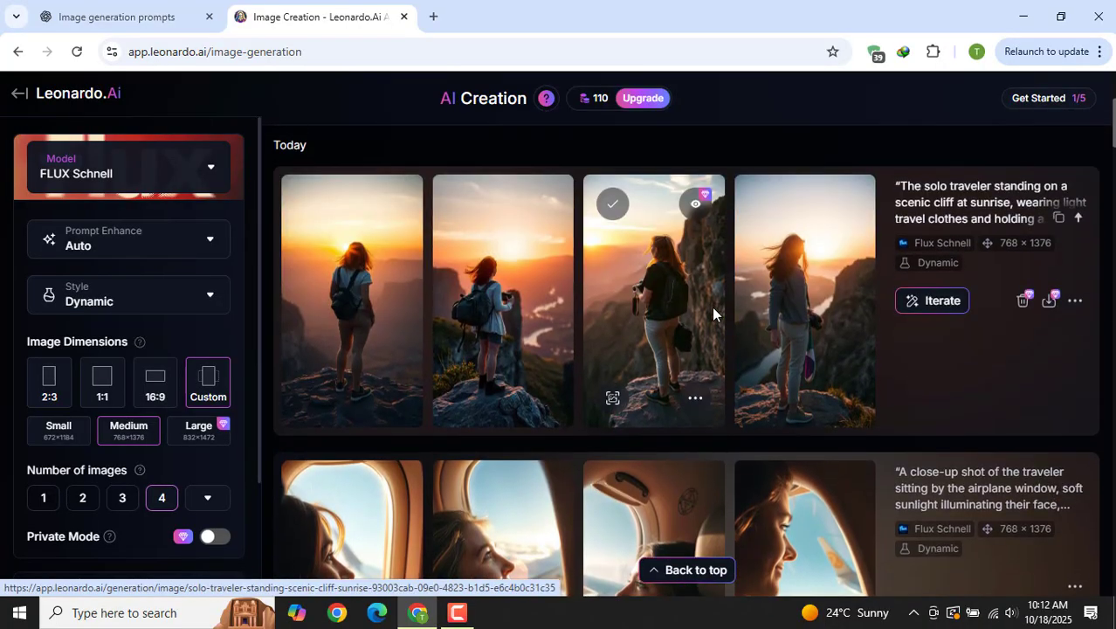
scroll(712, 305, "down", 8)
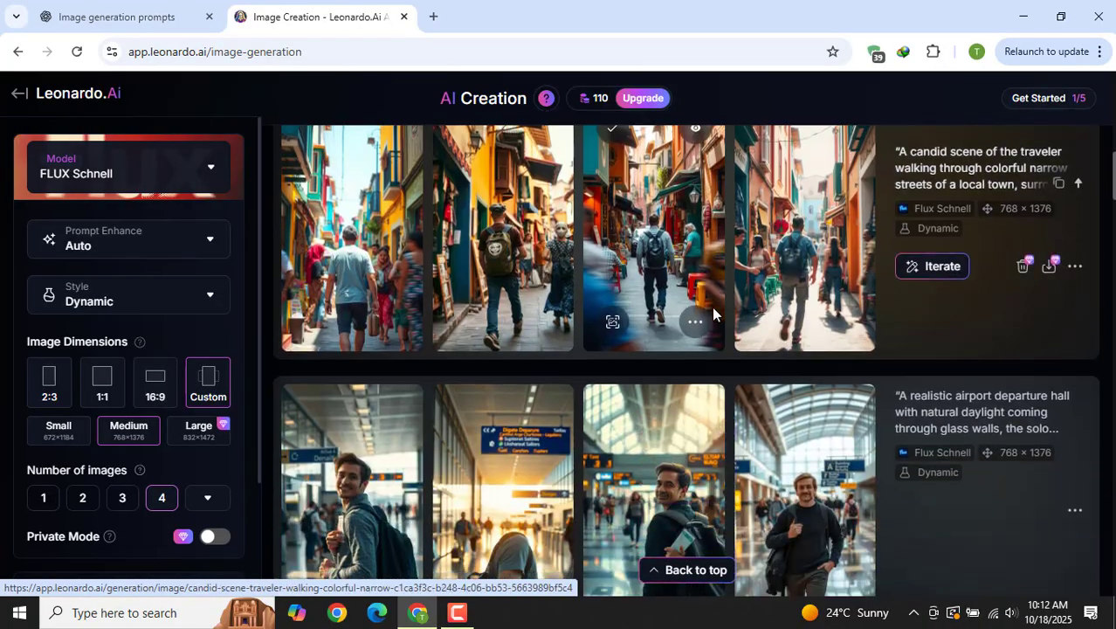
scroll(711, 310, "down", 3)
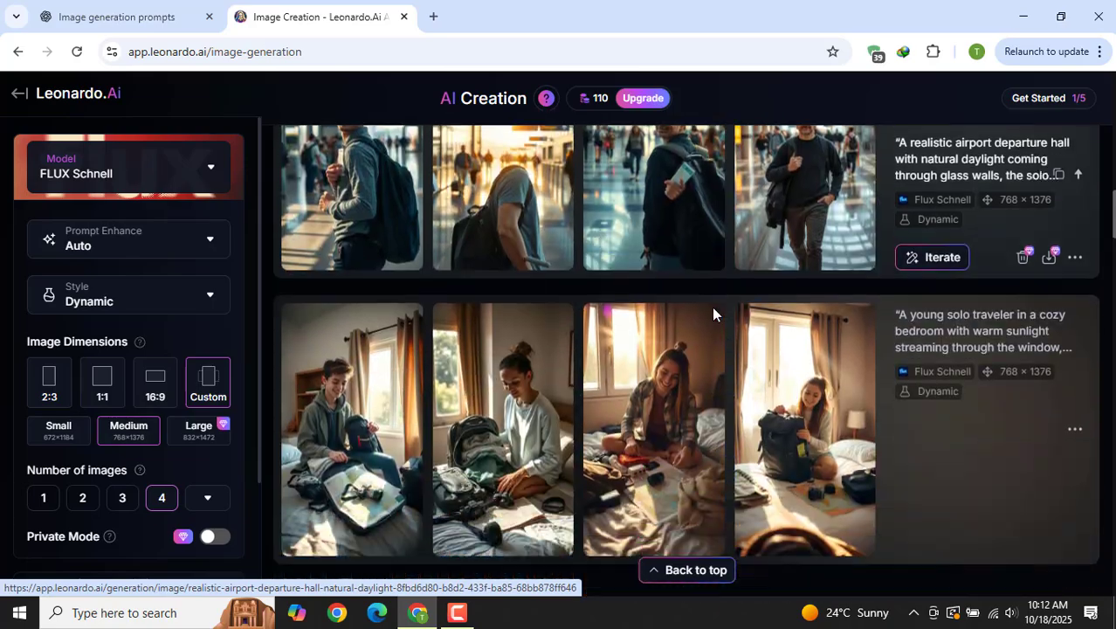
scroll(712, 305, "up", 7)
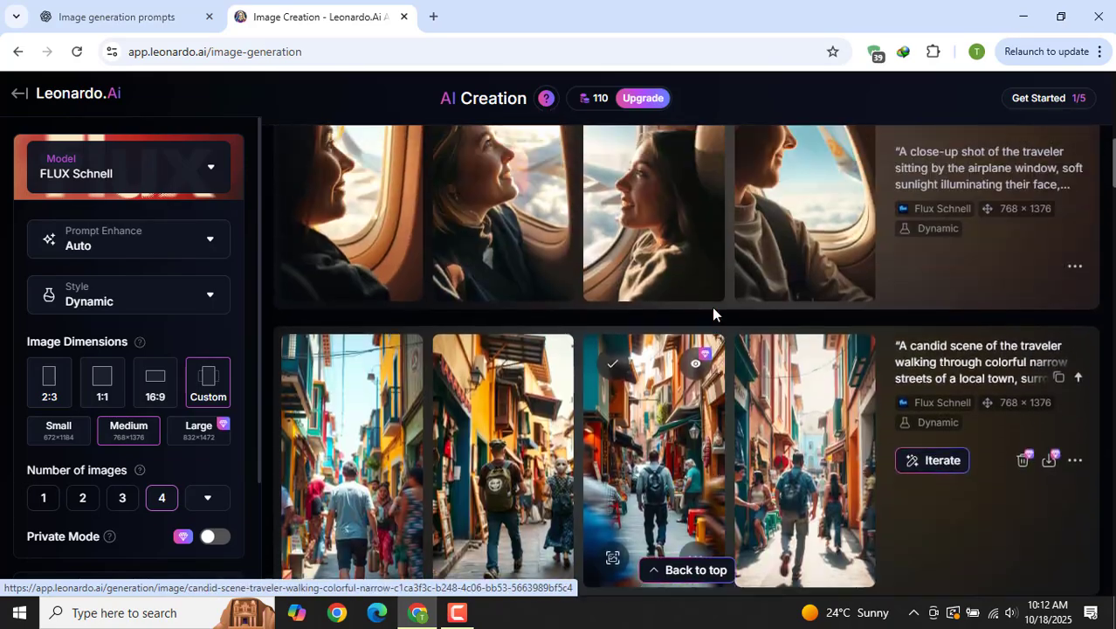
scroll(711, 313, "up", 5)
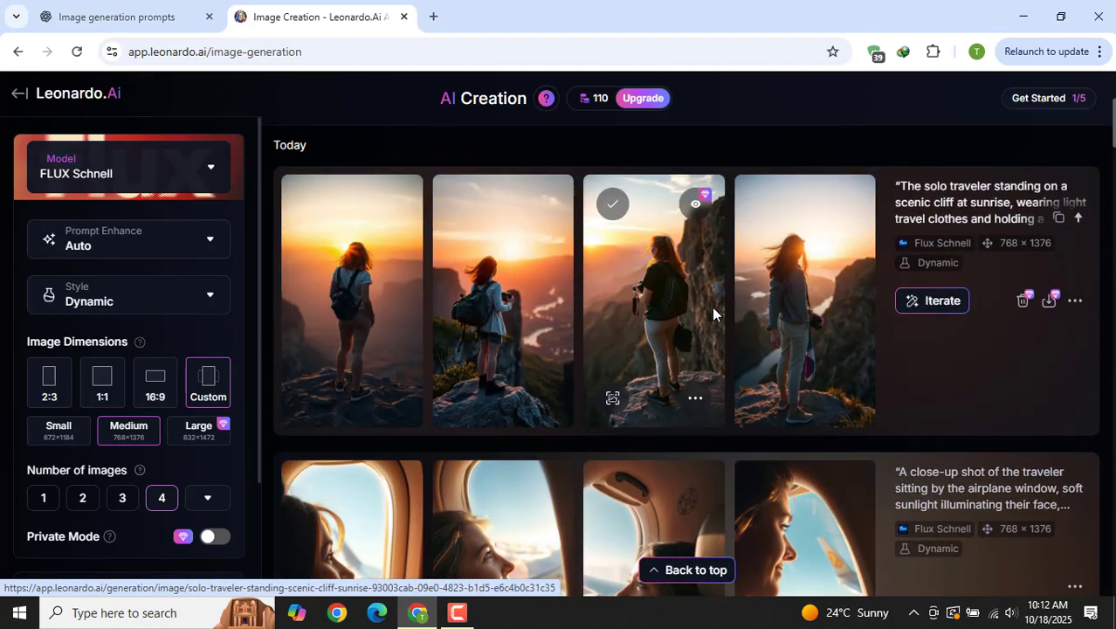
scroll(711, 312, "down", 4)
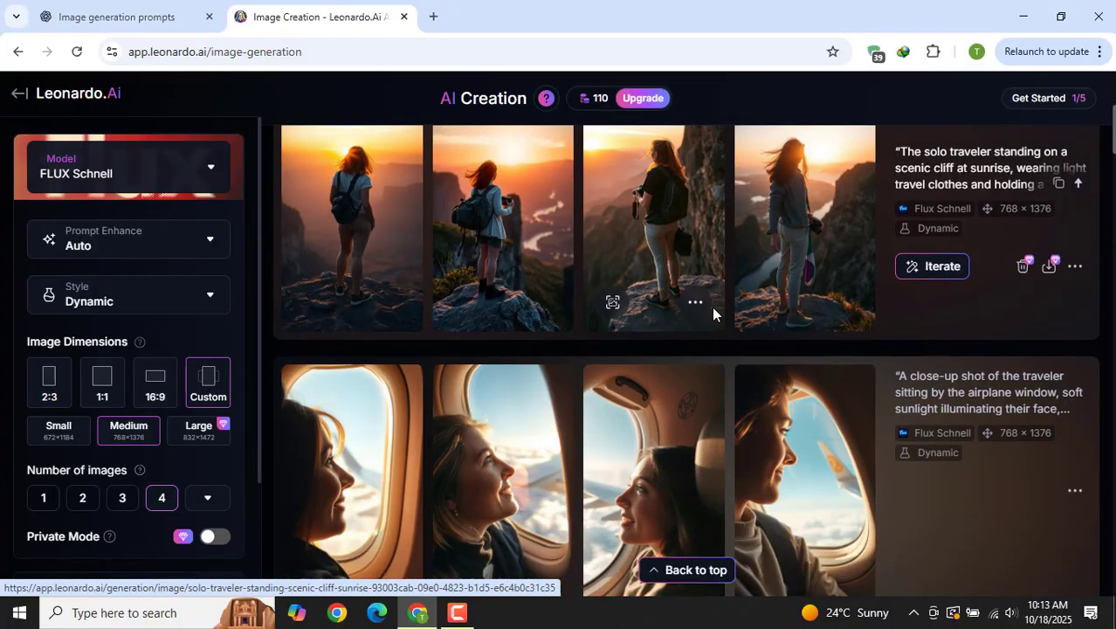
scroll(711, 313, "down", 6)
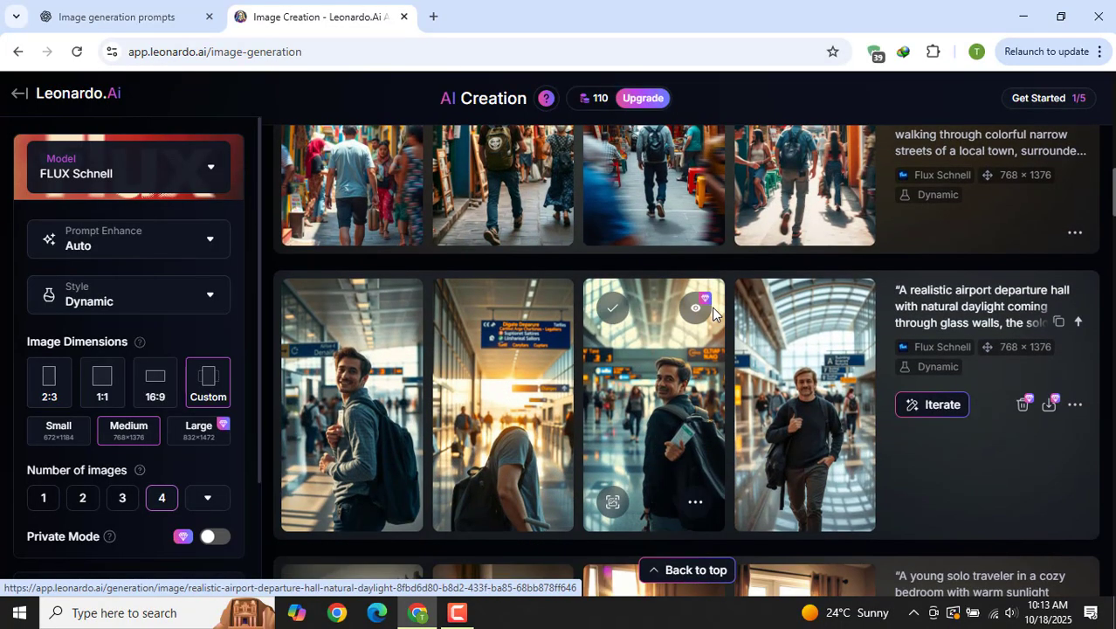
Download the second image of the cozy bedroom packing scene.
scroll(711, 313, "down", 4)
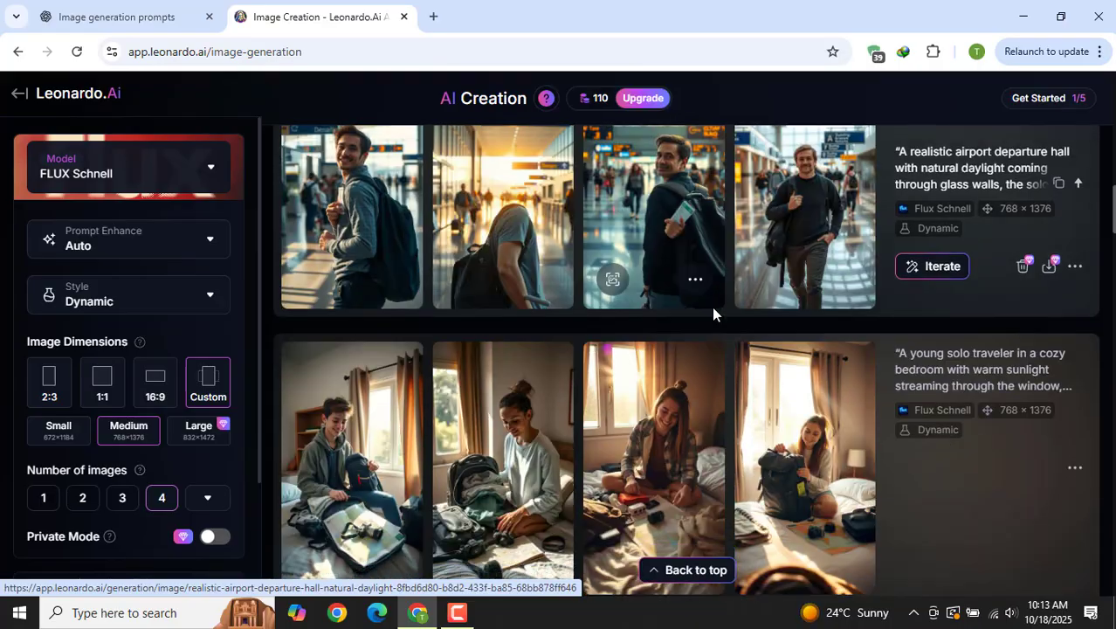
scroll(712, 313, "up", 1)
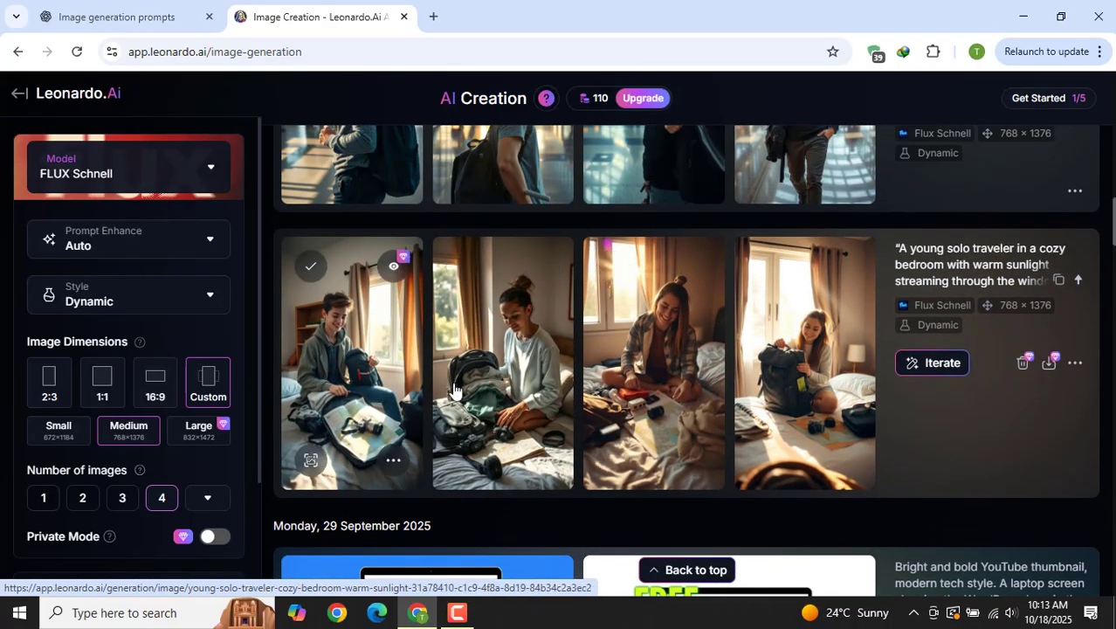
left_click(545, 468)
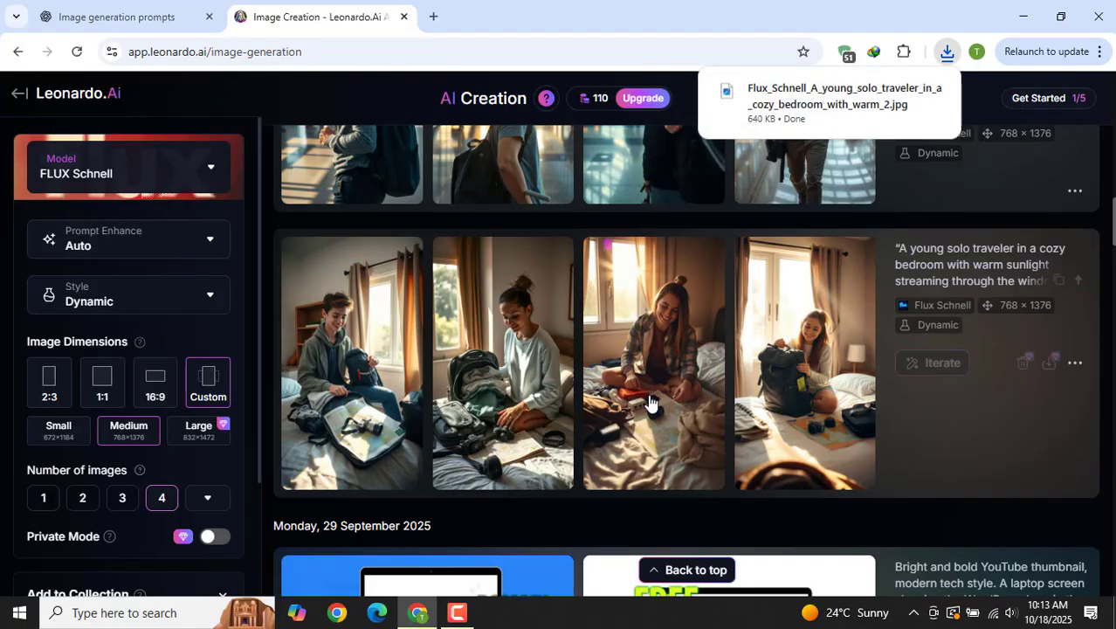
Download the second image of the airplane window scene.
scroll(723, 155, "up", 1)
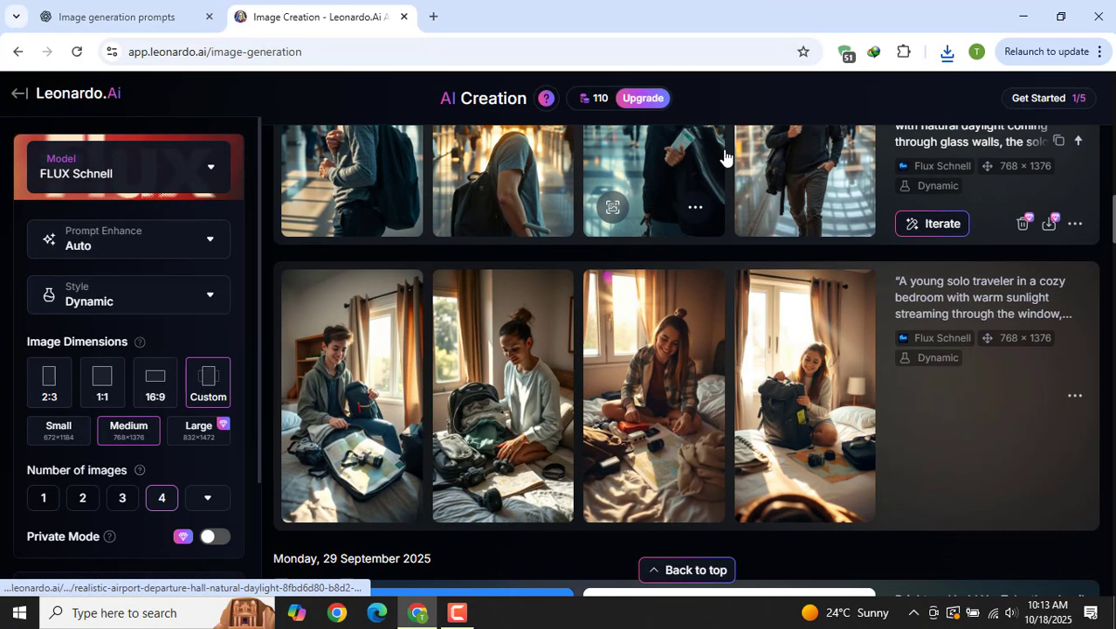
scroll(724, 154, "up", 3)
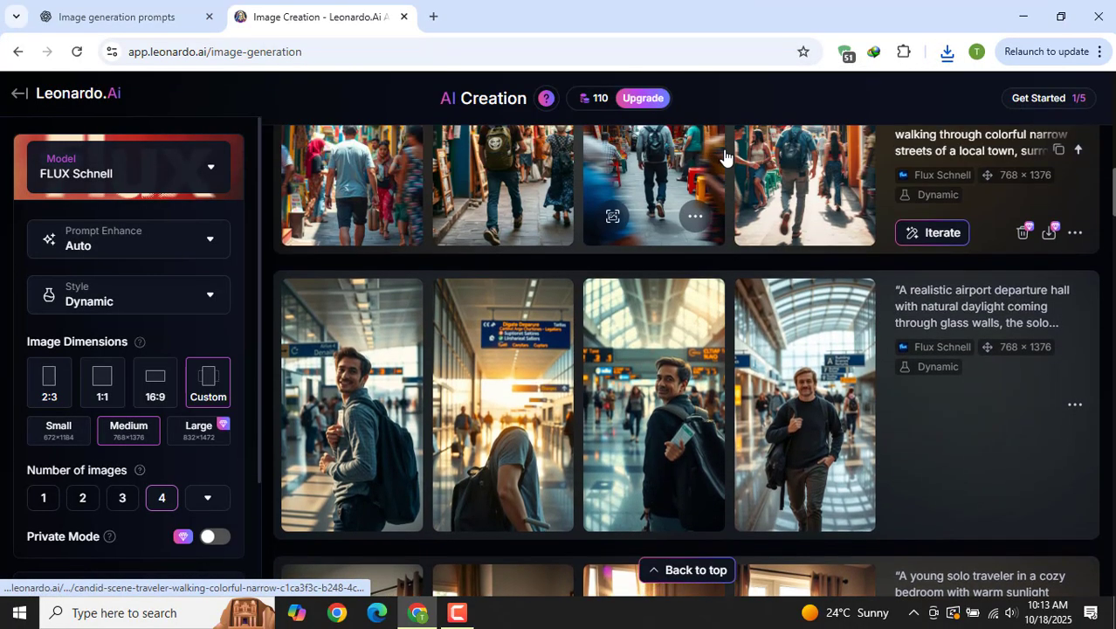
scroll(723, 155, "up", 5)
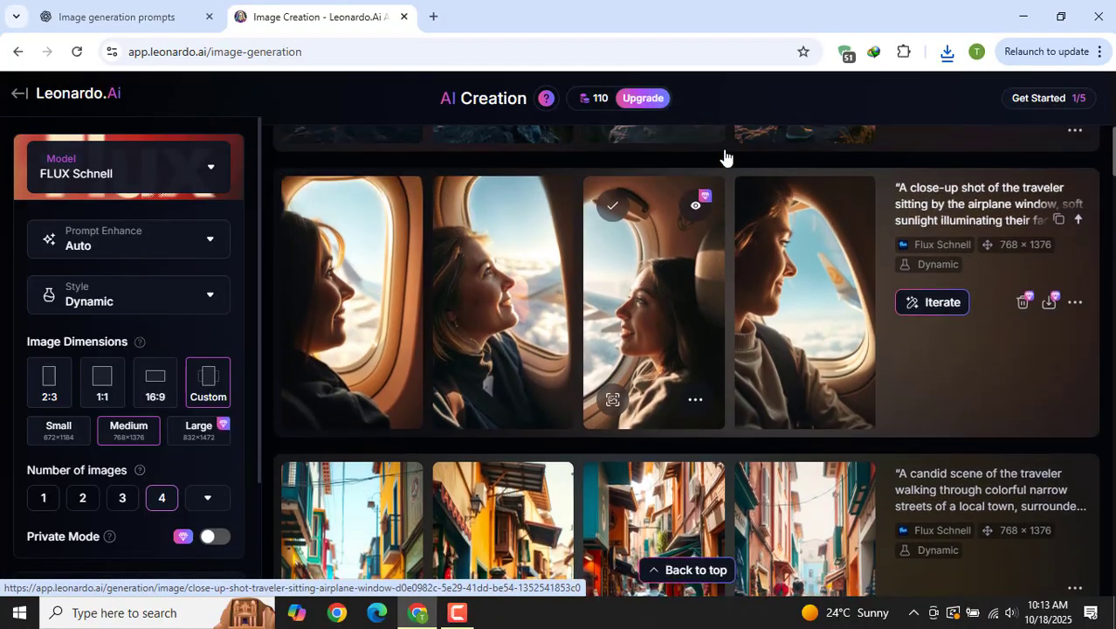
scroll(724, 154, "down", 1)
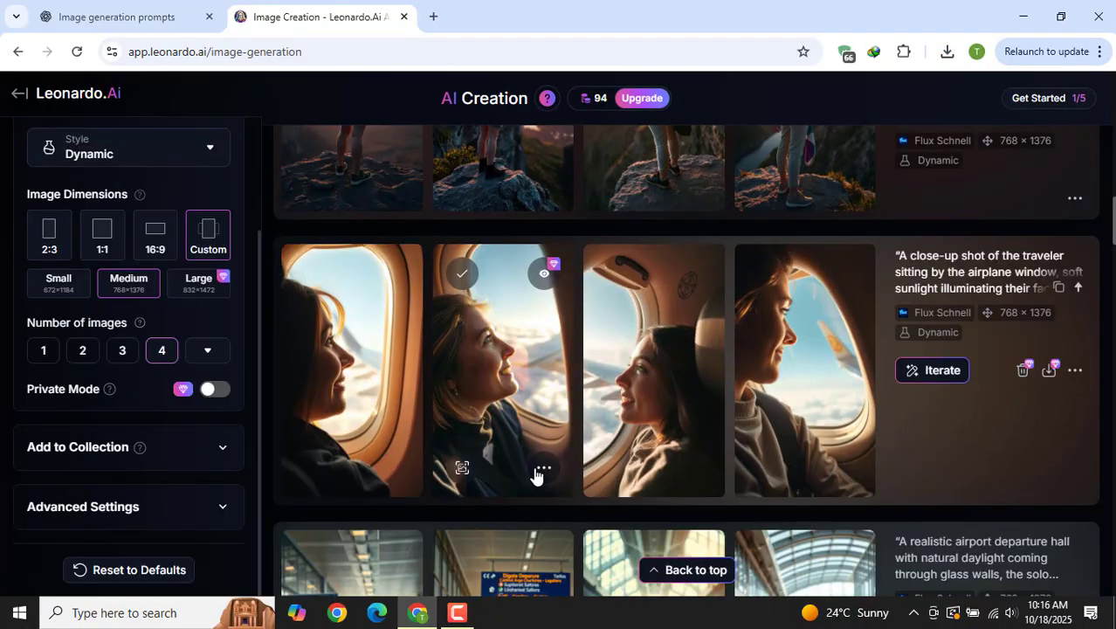
left_click(542, 468)
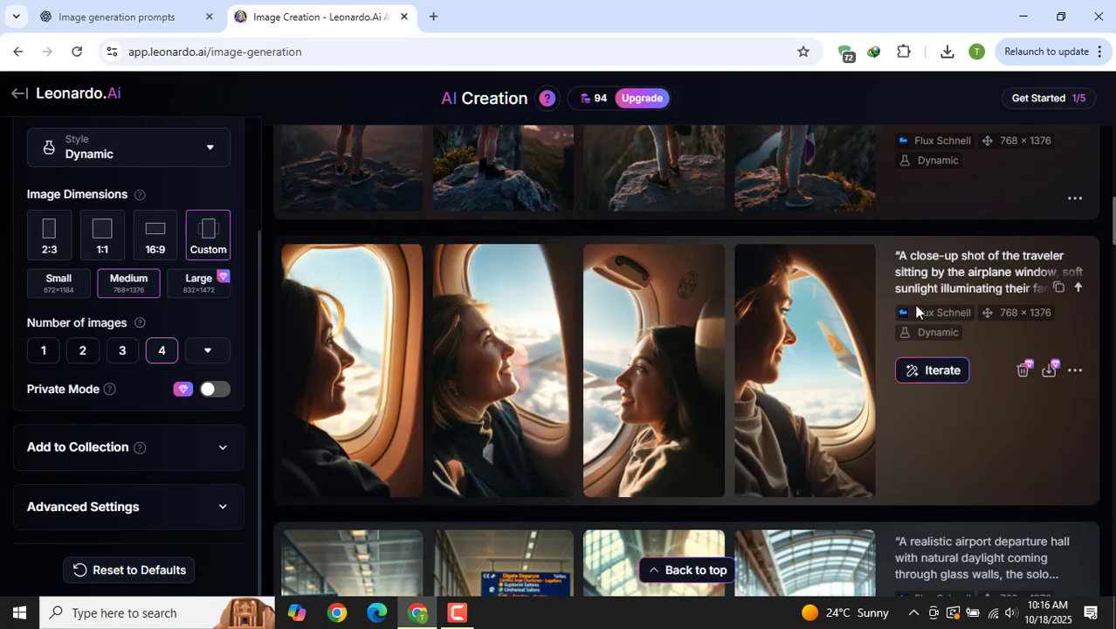
Download the second image of the cliff sunrise scene.
scroll(943, 262, "up", 1)
scroll(947, 234, "up", 3)
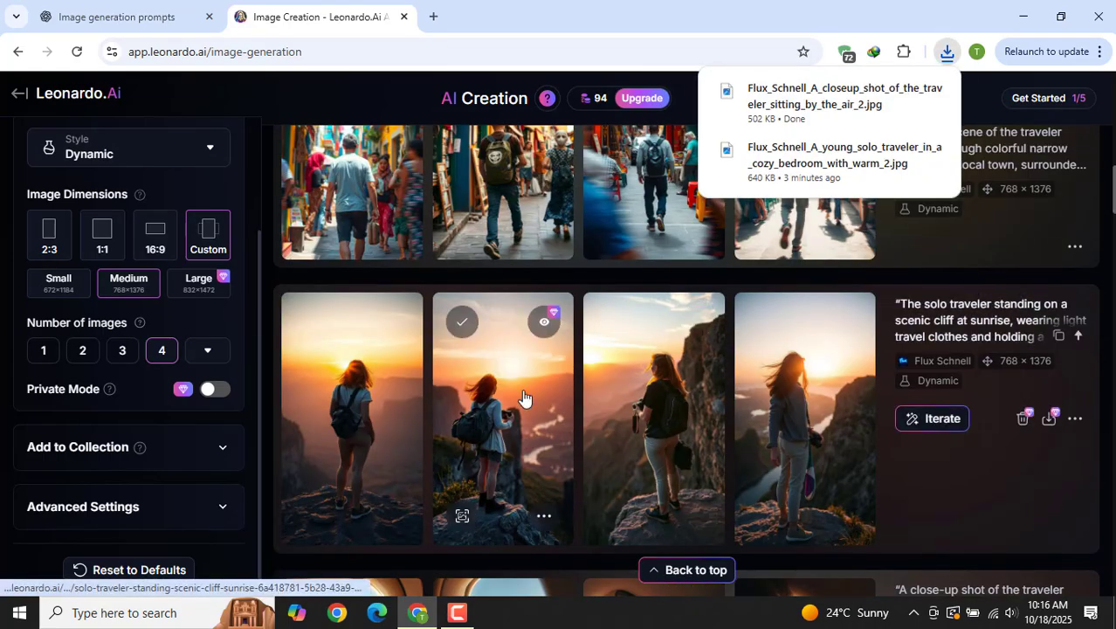
left_click(541, 524)
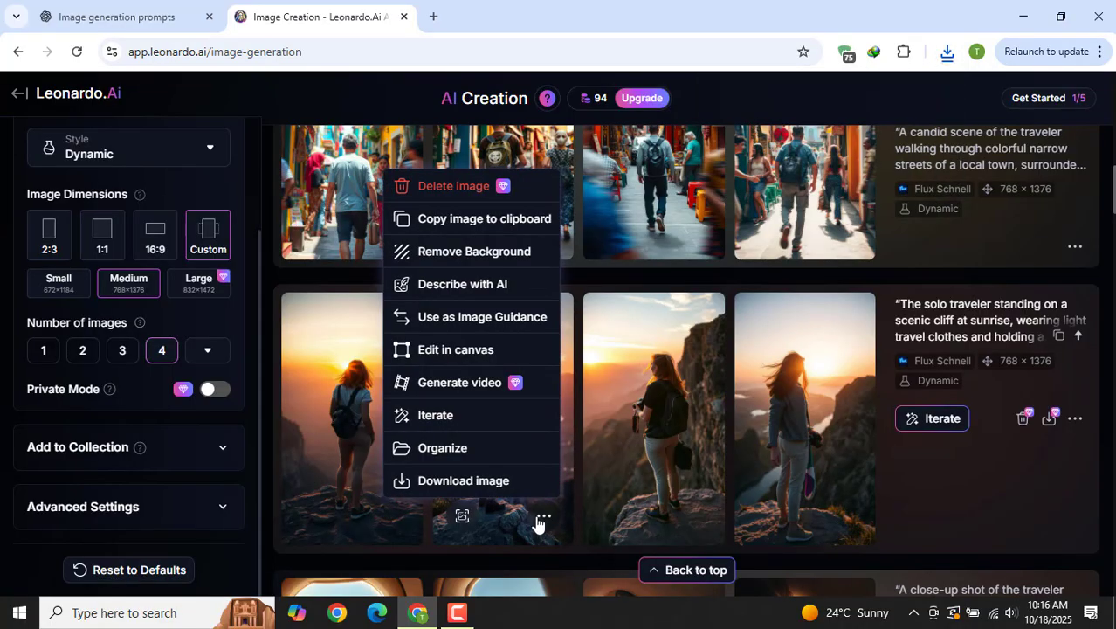
left_click(523, 480)
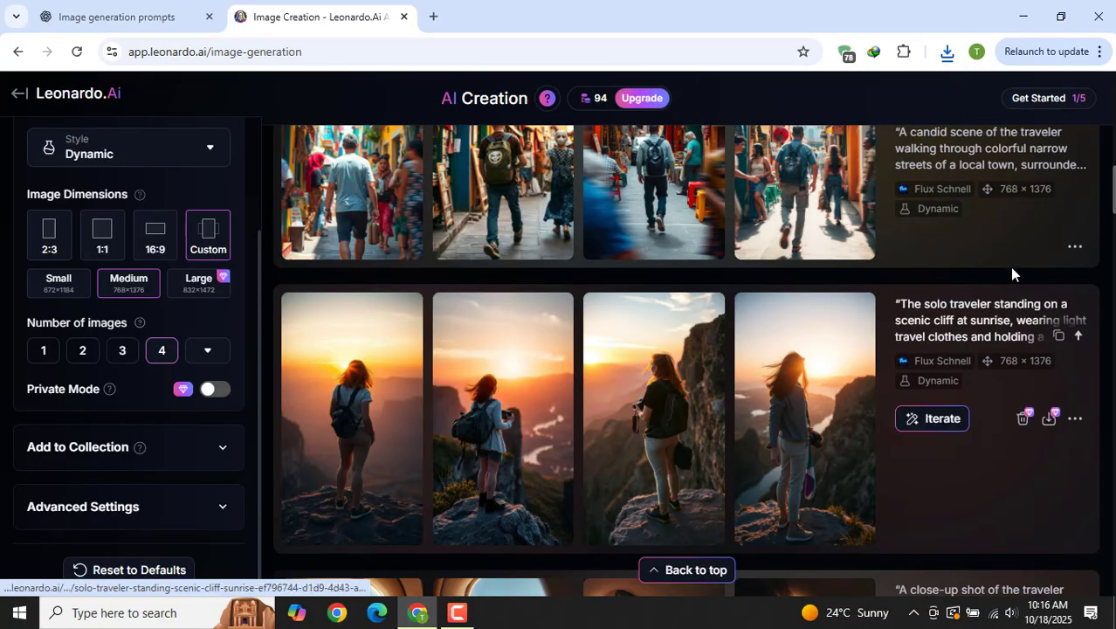
Download the third image of the traveler walking through the colorful narrow streets scene.
left_click_drag(1113, 194, 1113, 171)
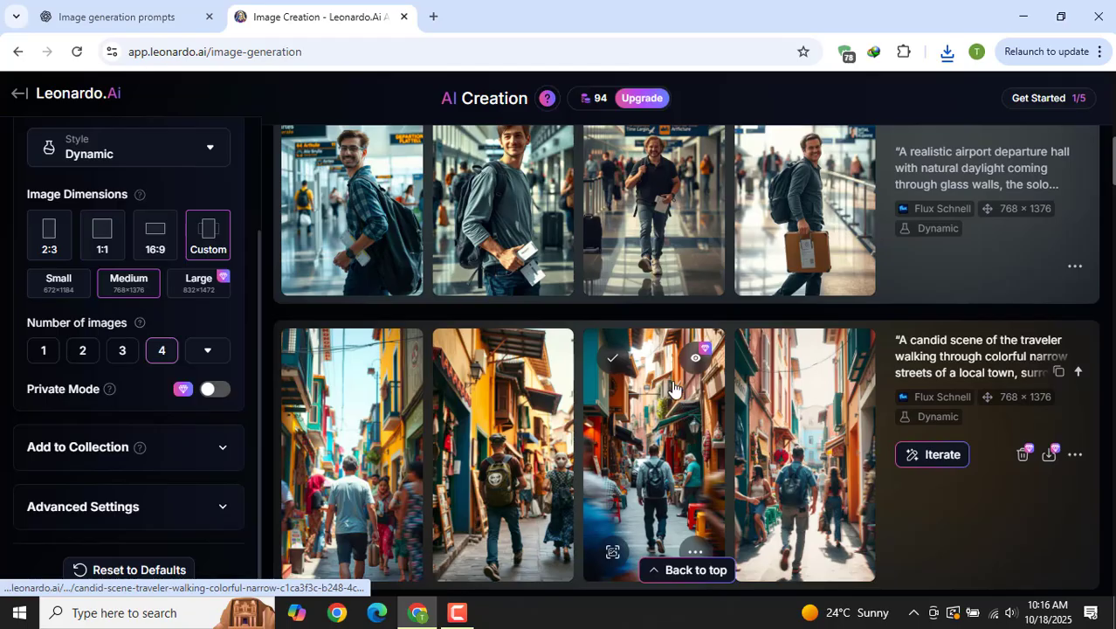
left_click(695, 552)
left_click(649, 522)
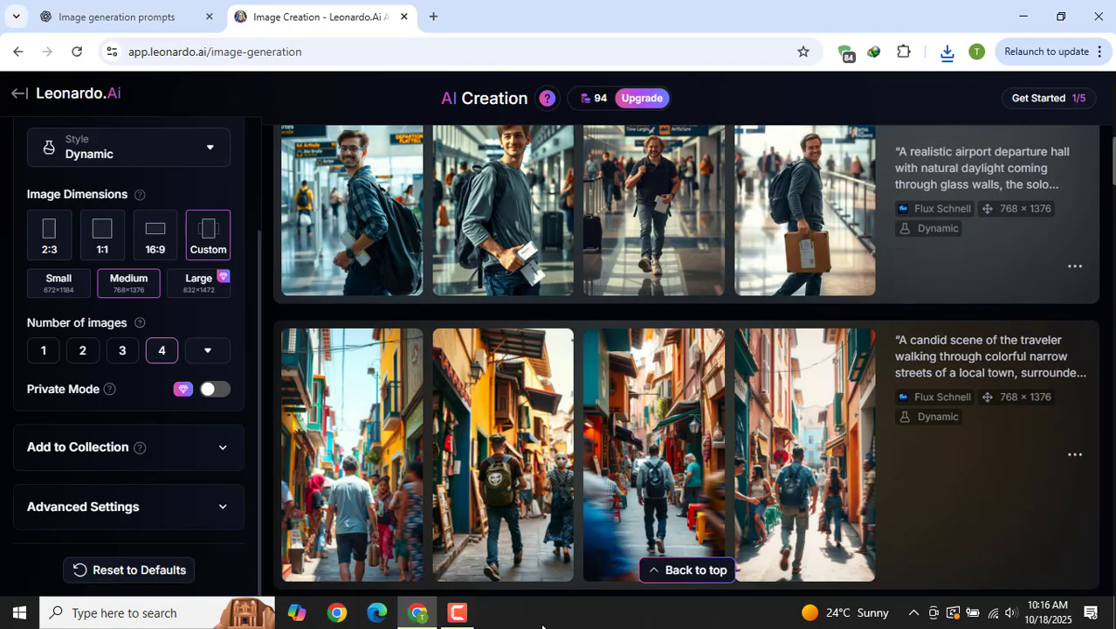
Open the Downloads folder in File Explorer and check today's downloaded Flux_Schnell scene images.
key("super+d")
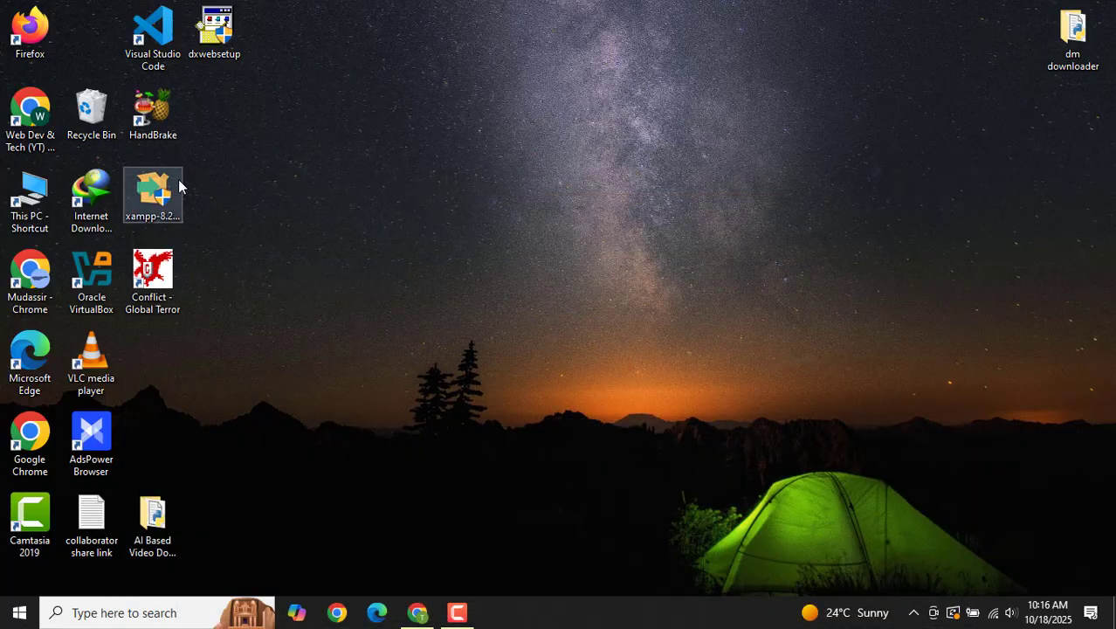
double_click(39, 188)
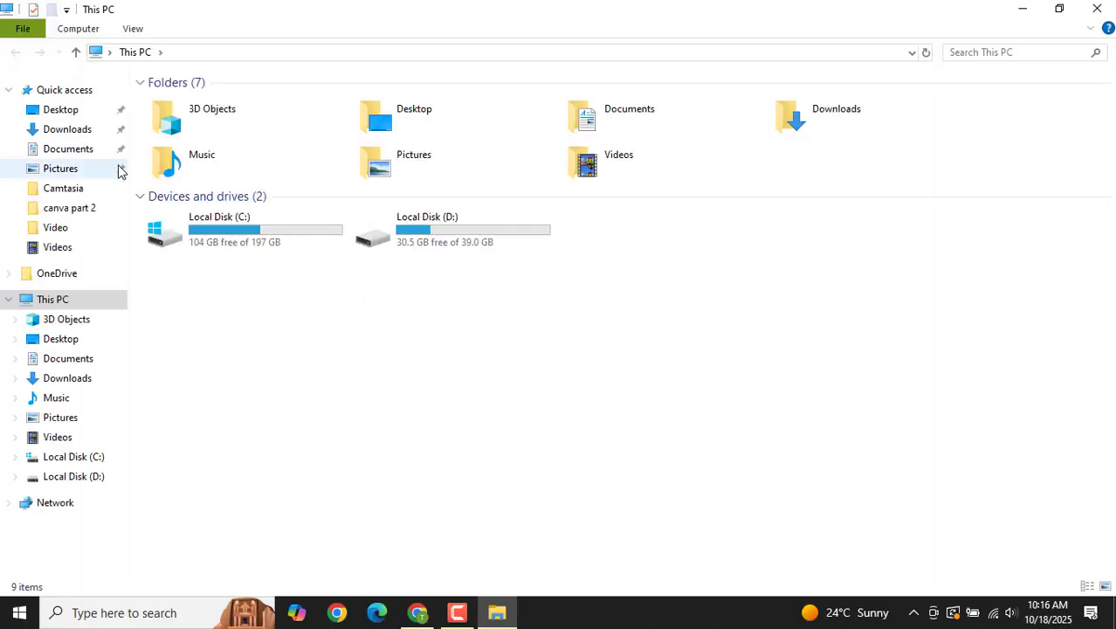
left_click(67, 130)
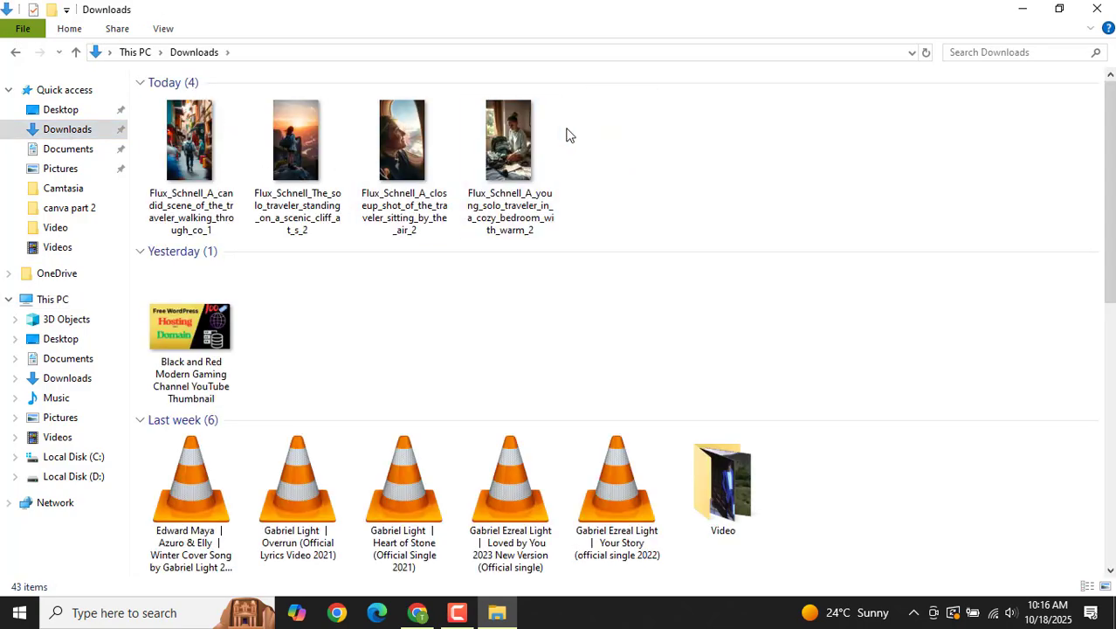
left_click_drag(566, 129, 156, 158)
left_click(583, 143)
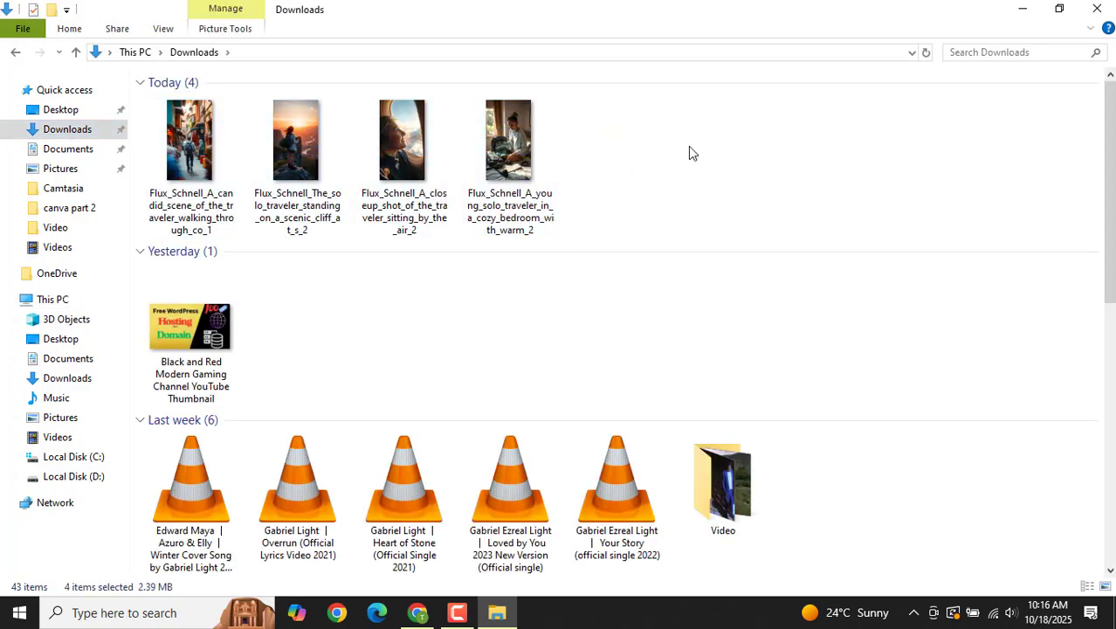